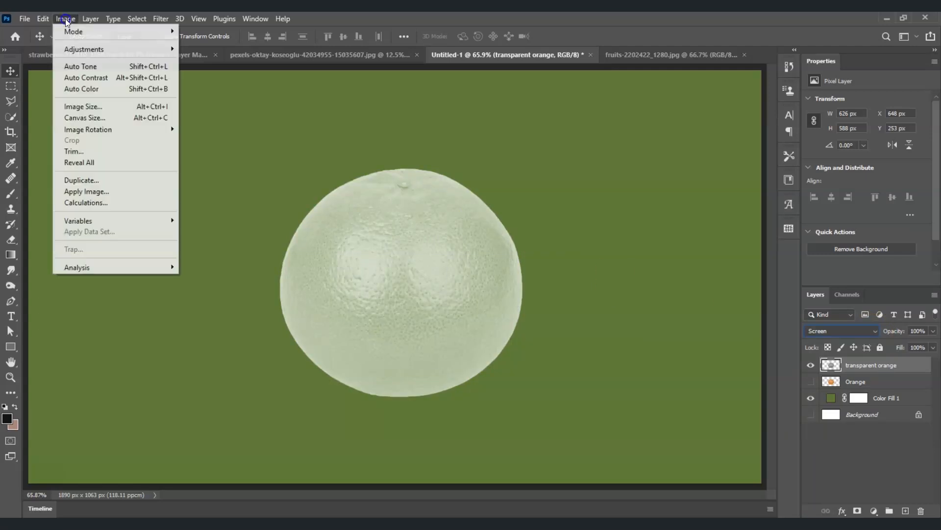
- Increase the contrast of the transparent orange layer with a Levels adjustment, darkening its shadows and midtones
left_click_drag(700, 249, 675, 248)
left_click_drag(619, 248, 634, 249)
left_click(746, 138)
- Add a layer mask to the transparent orange layer and paint its lower half black with a 500-size brush
left_click(857, 511)
left_click(11, 193)
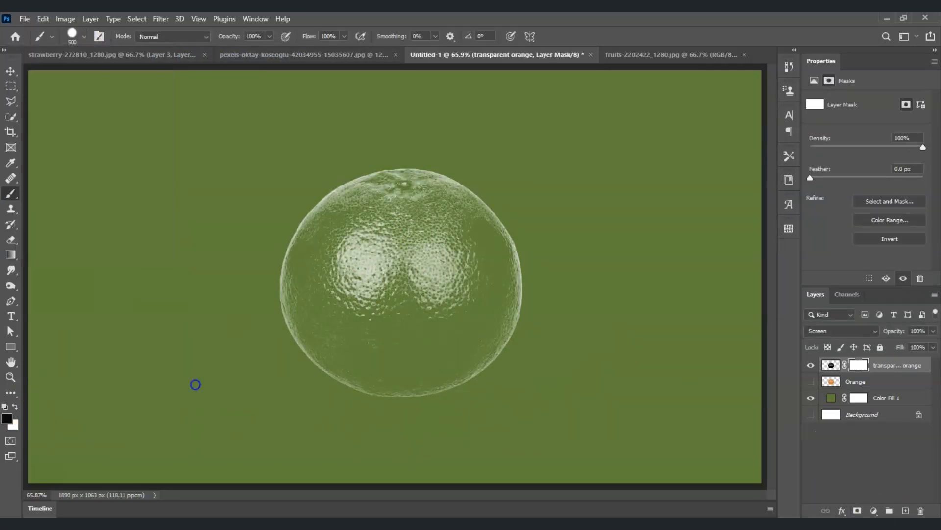
left_click_drag(255, 380, 544, 380)
- Show the Orange layer, copy the transparent orange layer's mask onto it and invert the copied mask
left_click(811, 382)
left_click_drag(858, 365, 859, 382)
key("ctrl+i")
- Quick-select the halved grapefruit in fruits-2202422_1280.jpg and paste a copy of it into the Untitled-1 document
left_click(671, 54)
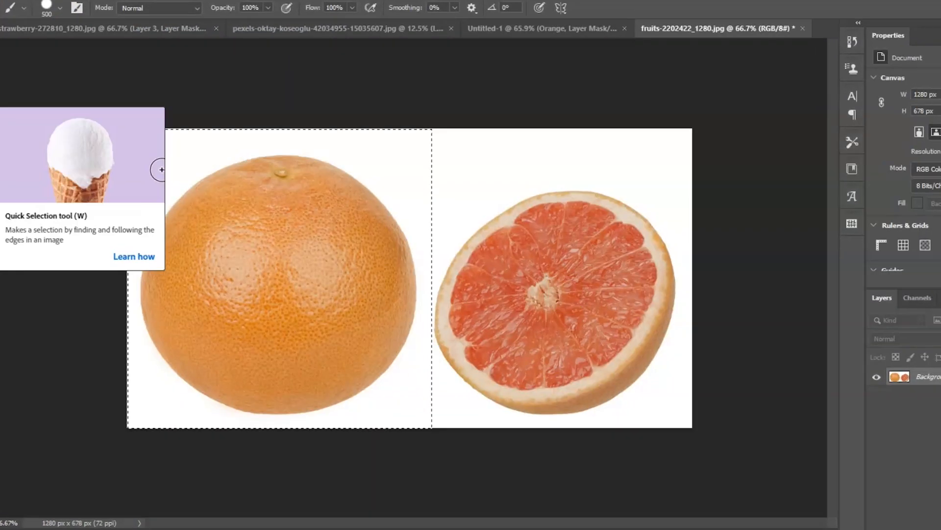
left_click_drag(495, 274, 634, 353)
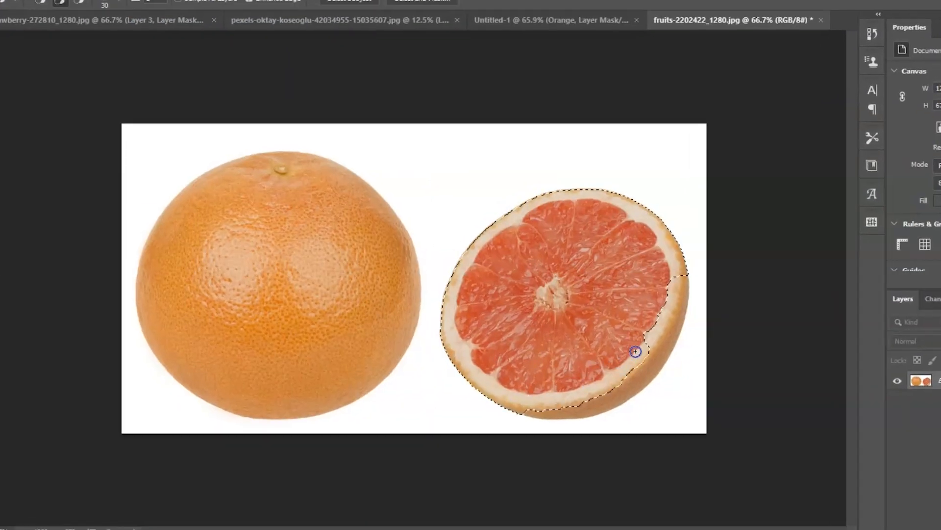
left_click(541, 28)
key("ctrl+v")
- Transform the pasted grapefruit half so its cut face fits across the middle of the orange
key("ctrl+t")
right_click(647, 277)
left_click(730, 514)
left_click_drag(417, 294, 393, 305)
key("Return")
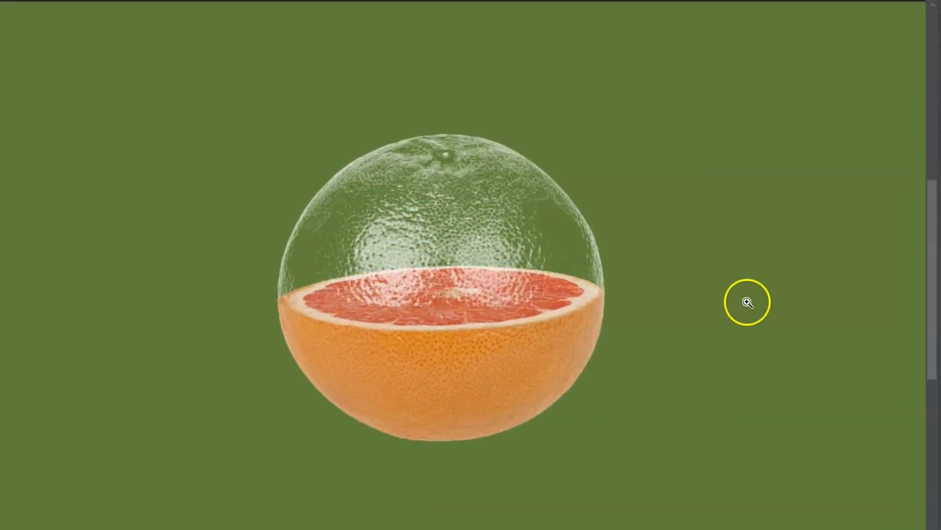
- Paint a soft dark spot, flatten it into an ellipse and place it beneath the orange as a shadow
left_click(426, 270)
key("ctrl+t")
left_click_drag(464, 255, 465, 380)
left_click_drag(427, 193, 427, 383)
key("Return")
key("Return")
- Change the background colour fill to a light, muted green
left_click(857, 46)
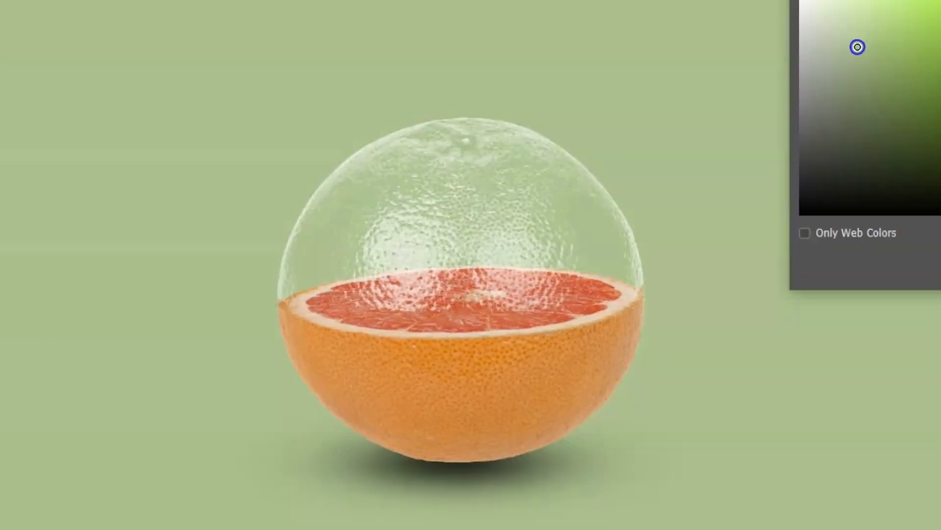
key("Return")
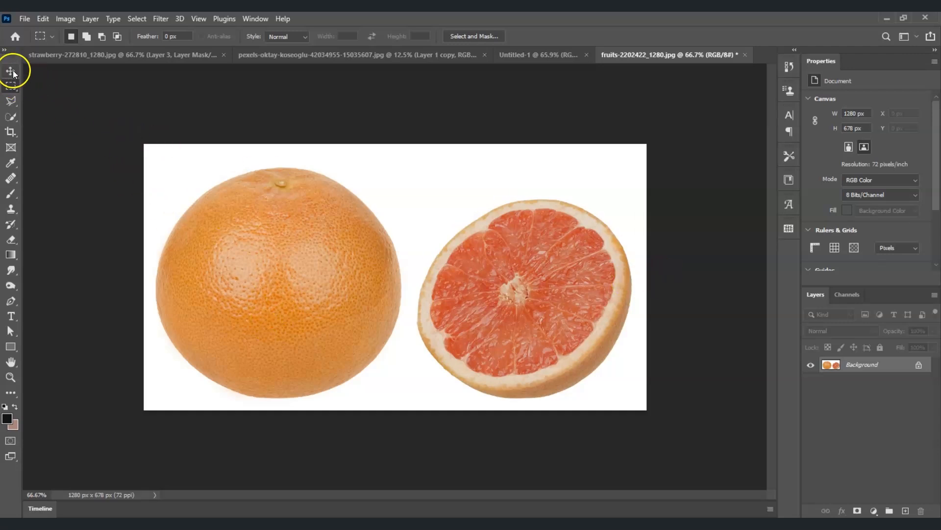
- Select the whole grapefruit in fruits-2202422_1280.jpg with a full-height rectangular marquee
left_click(9, 87)
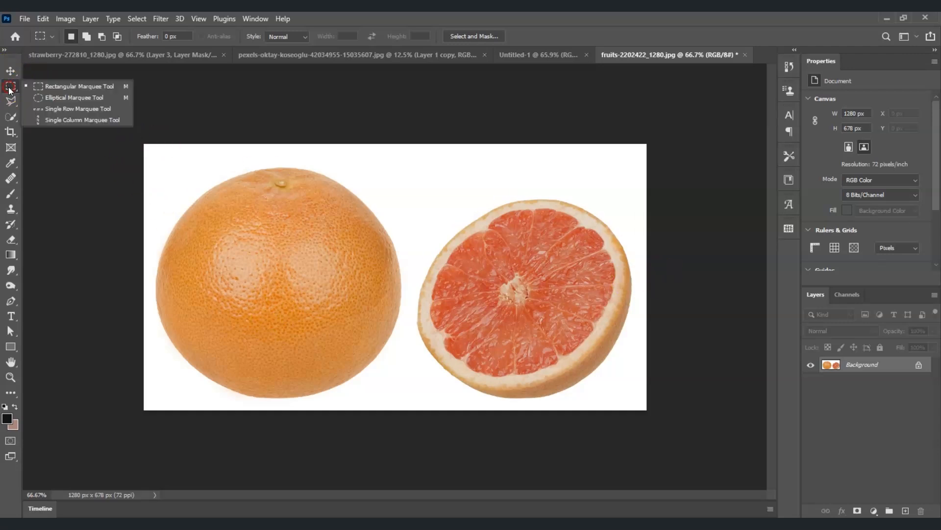
left_click(65, 90)
left_click_drag(144, 144, 414, 410)
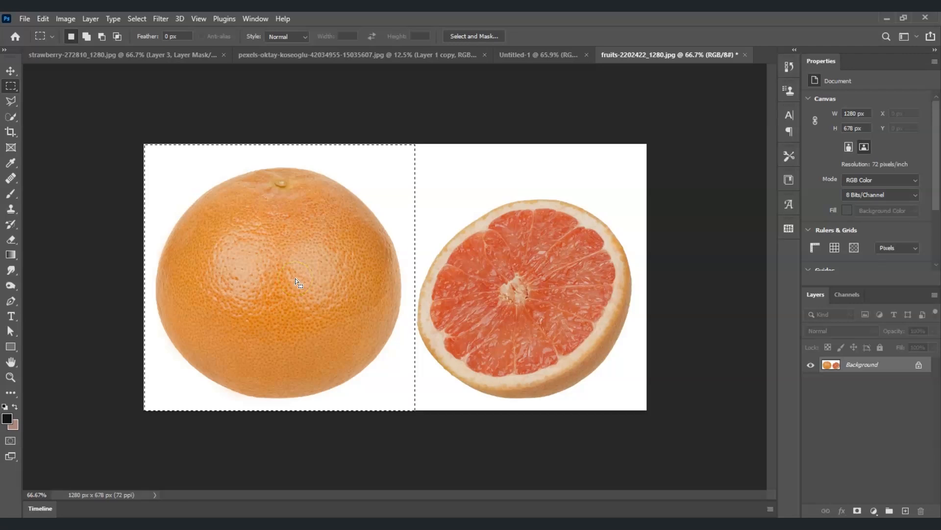
- Transfer the selected whole grapefruit into the Untitled-1 document and place it near the canvas centre
key("v")
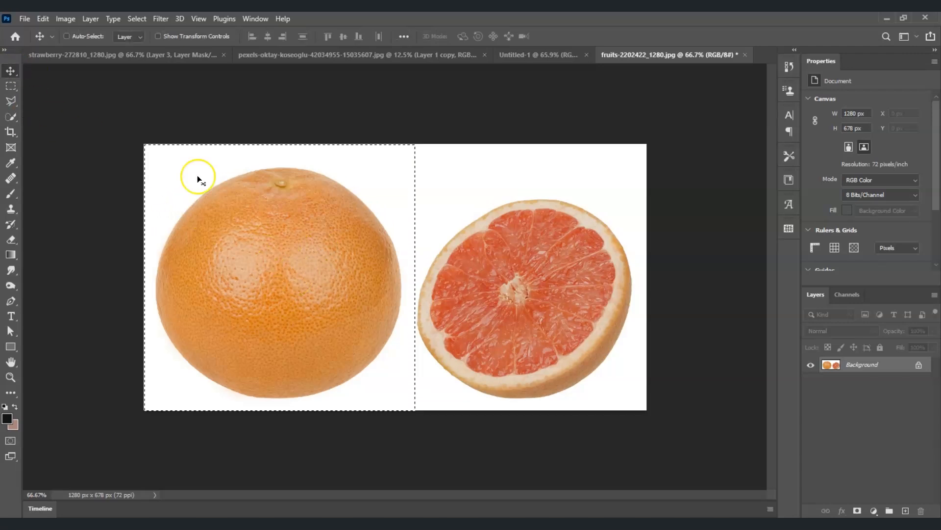
left_click_drag(349, 267, 538, 128)
left_click(558, 54)
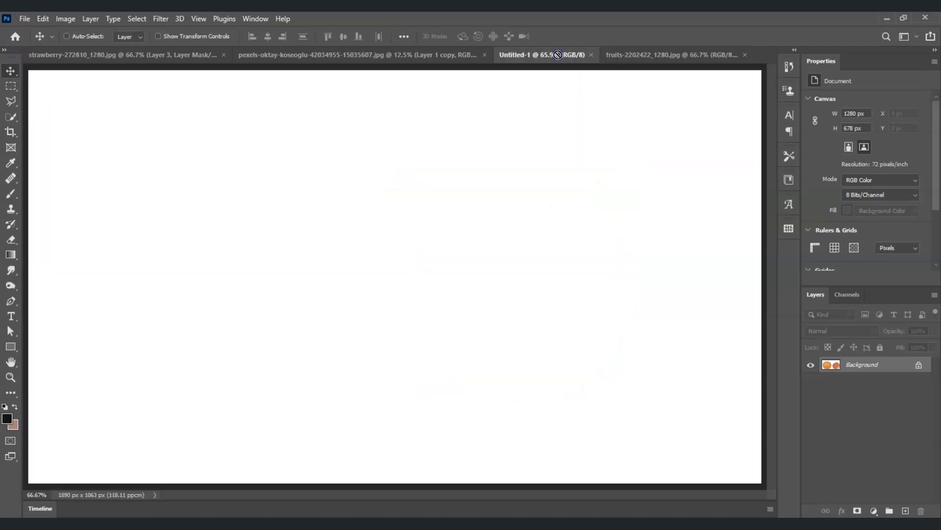
left_click_drag(334, 254, 393, 288)
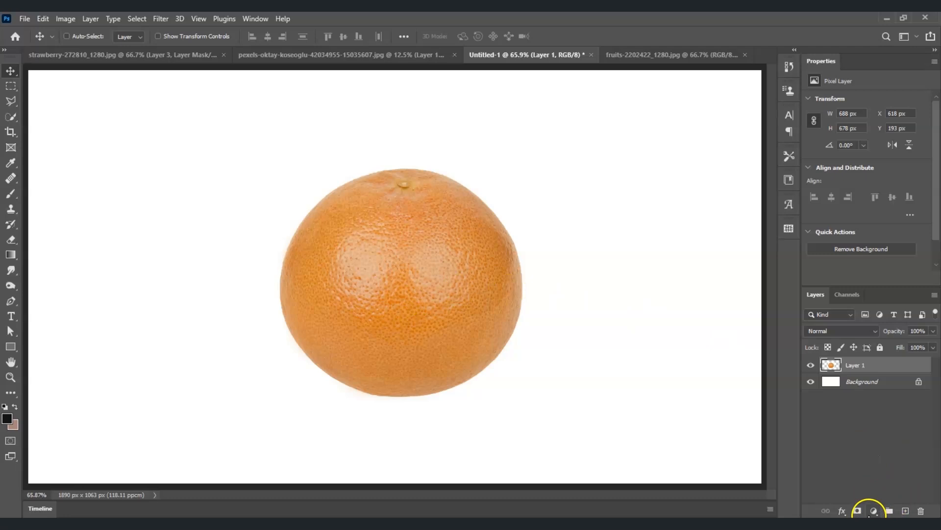
- Add a Solid Color fill layer in green 5f7d38
left_click(875, 513)
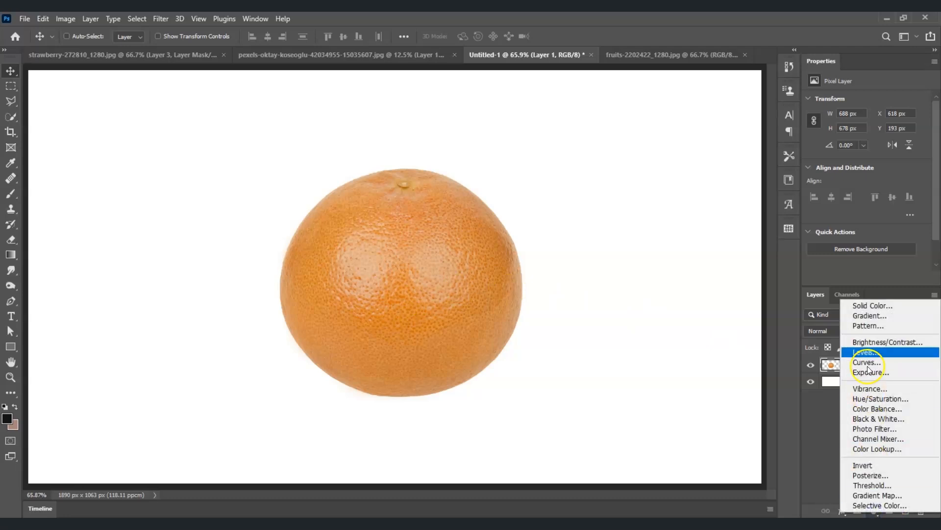
left_click(873, 306)
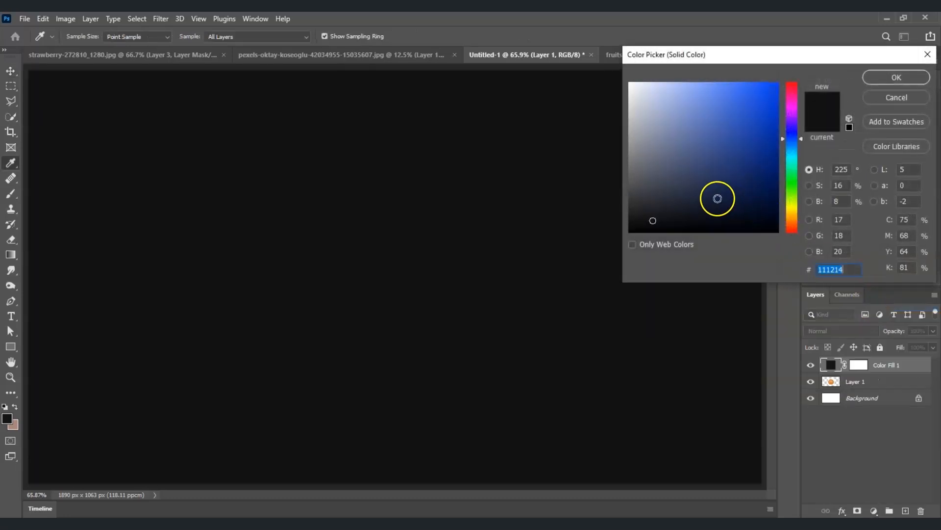
left_click(790, 192)
left_click_drag(713, 165, 712, 158)
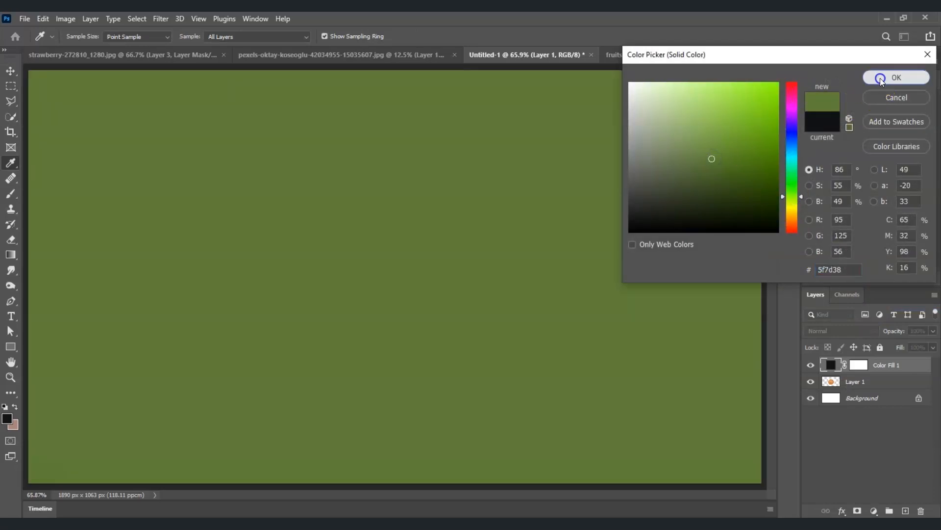
left_click(895, 78)
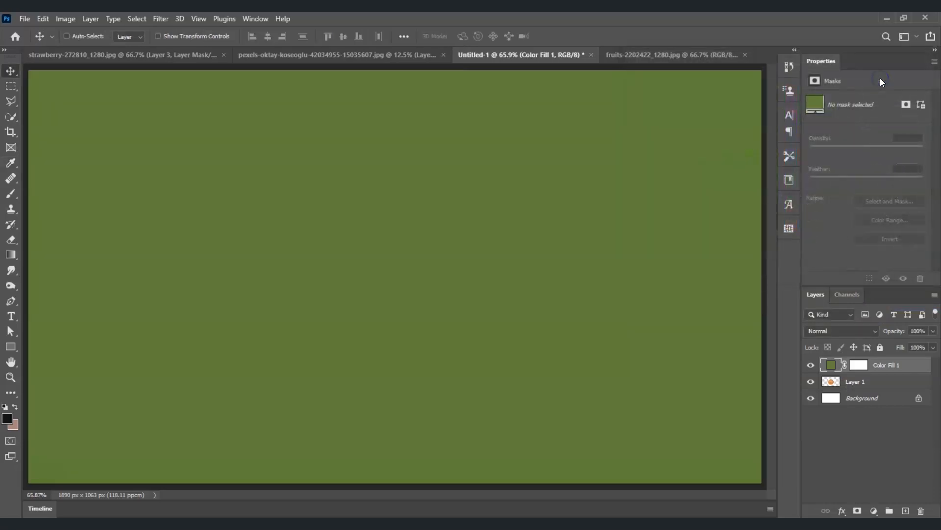
- Move Layer 1 above the Color Fill 1 layer and hide the Background layer
left_click(868, 385)
left_click_drag(874, 390, 888, 362)
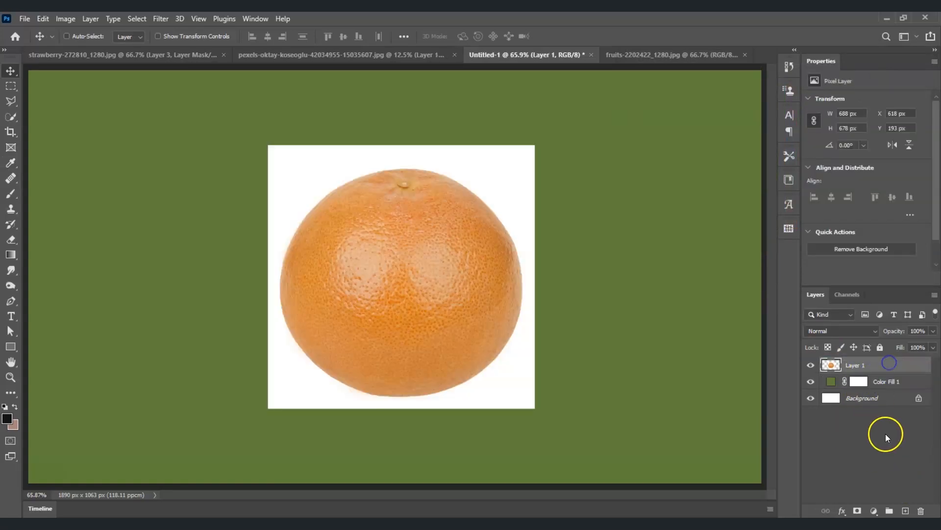
left_click(886, 434)
left_click(811, 398)
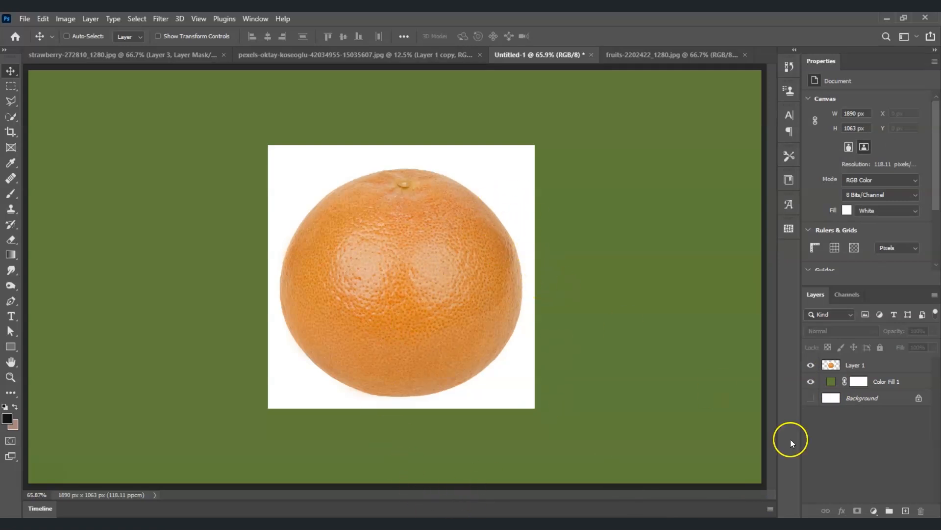
- Rename Layer 1 as Orange
left_click(882, 366)
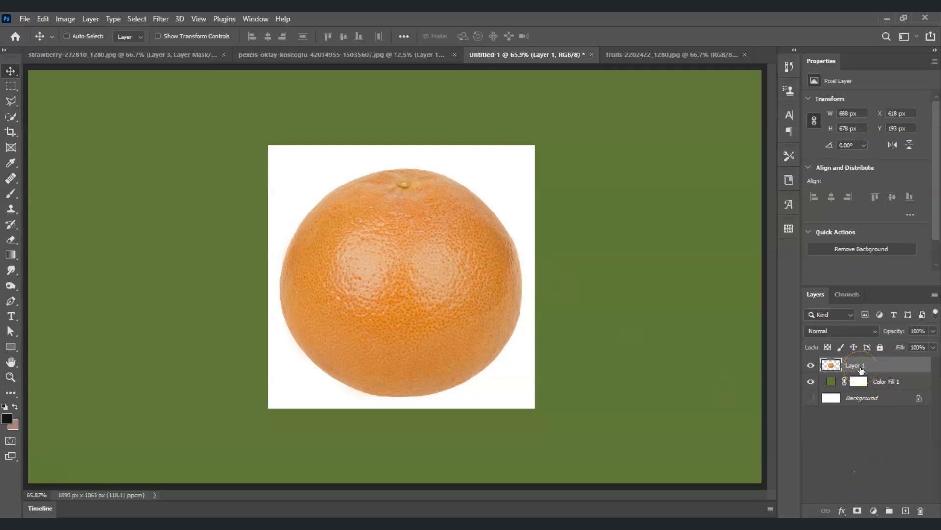
double_click(861, 366)
left_click(878, 370)
- Remove the white background from the Orange layer and apply the resulting layer mask
left_click(863, 249)
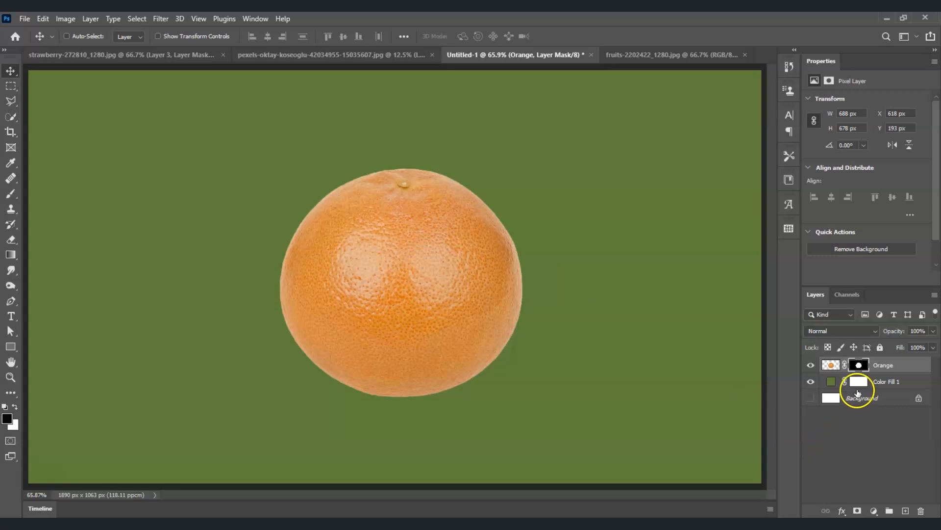
right_click(859, 365)
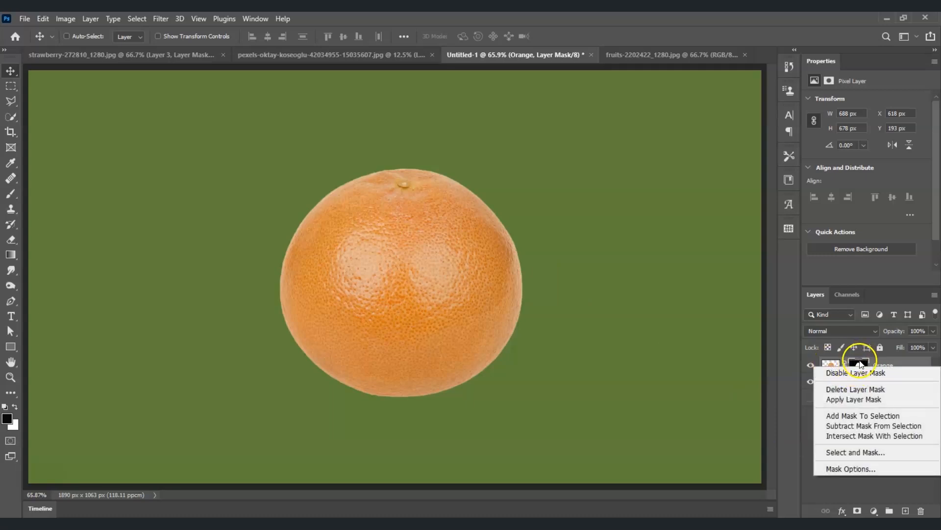
left_click(878, 400)
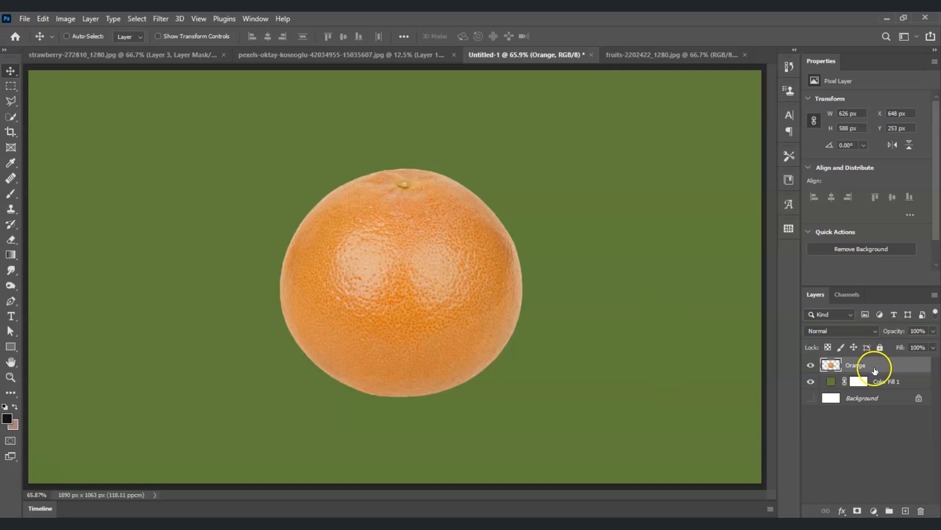
- Duplicate the Orange layer as "transparent orange" and hide the original Orange layer
left_click(854, 367)
right_click(855, 368)
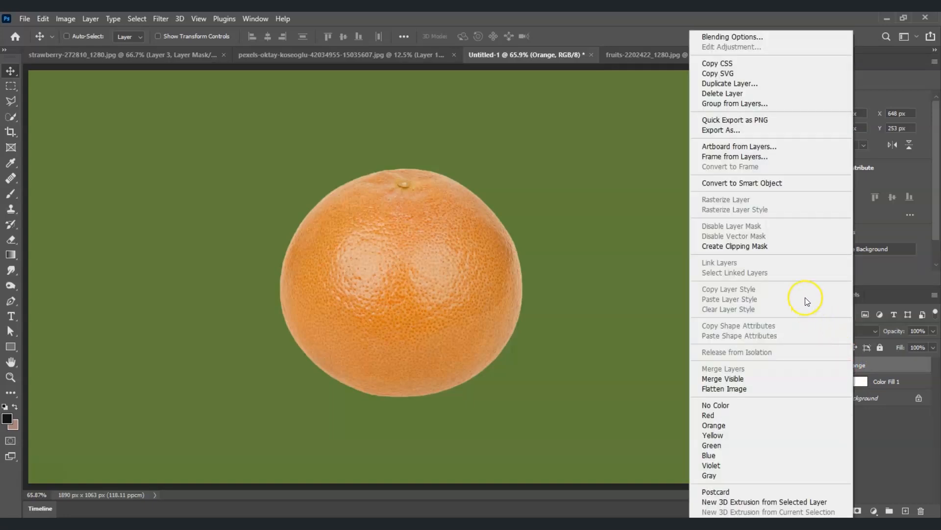
left_click(734, 84)
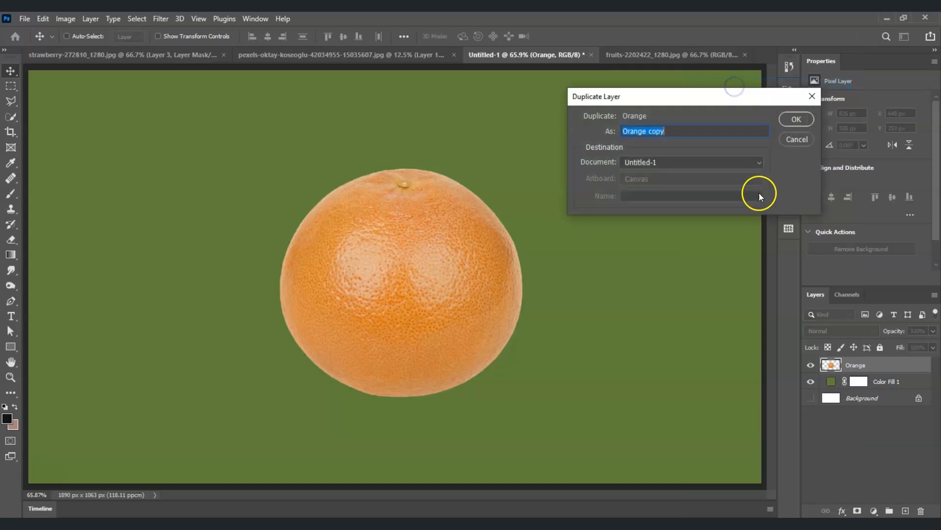
double_click(654, 131)
key("ctrl+a")
type("trans")
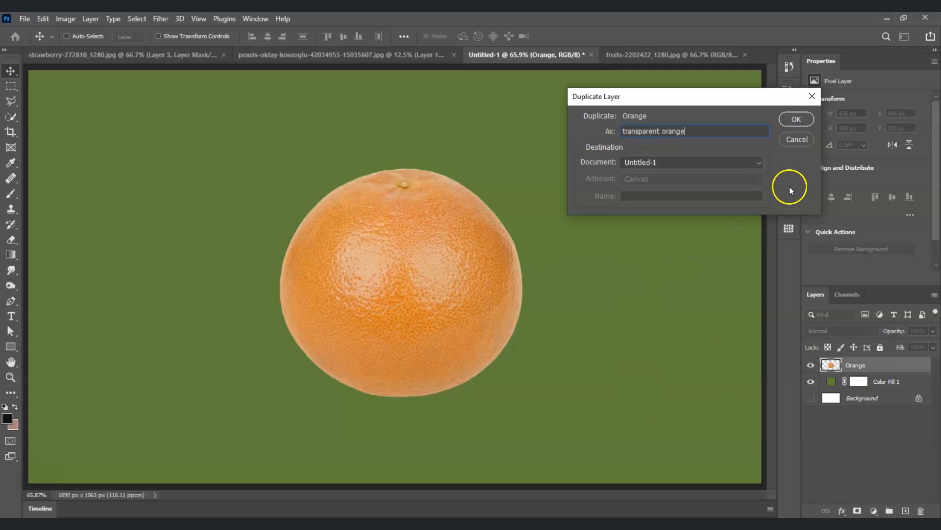
left_click(796, 119)
left_click(817, 440)
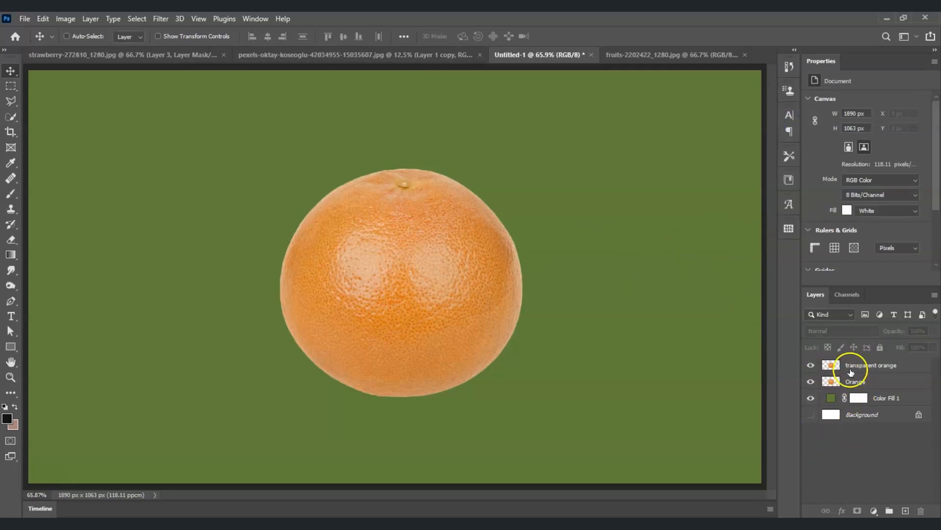
left_click(863, 382)
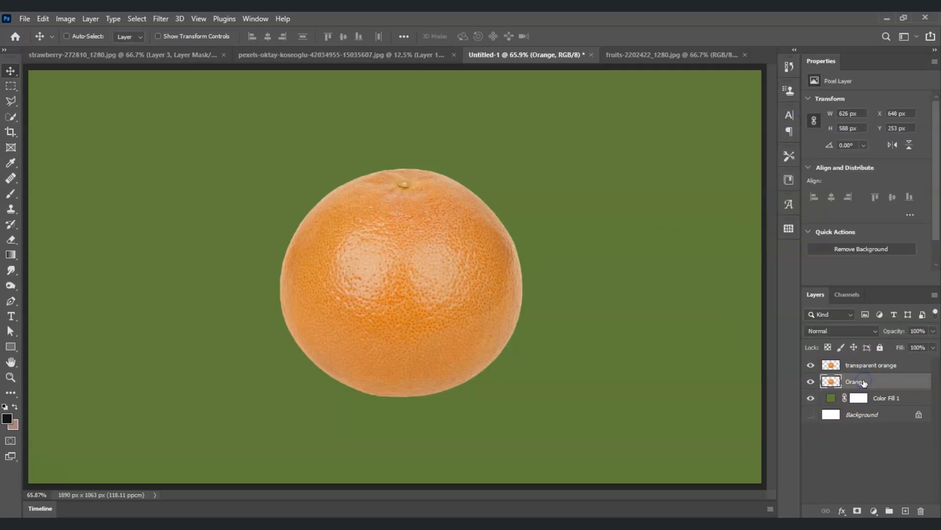
left_click(811, 383)
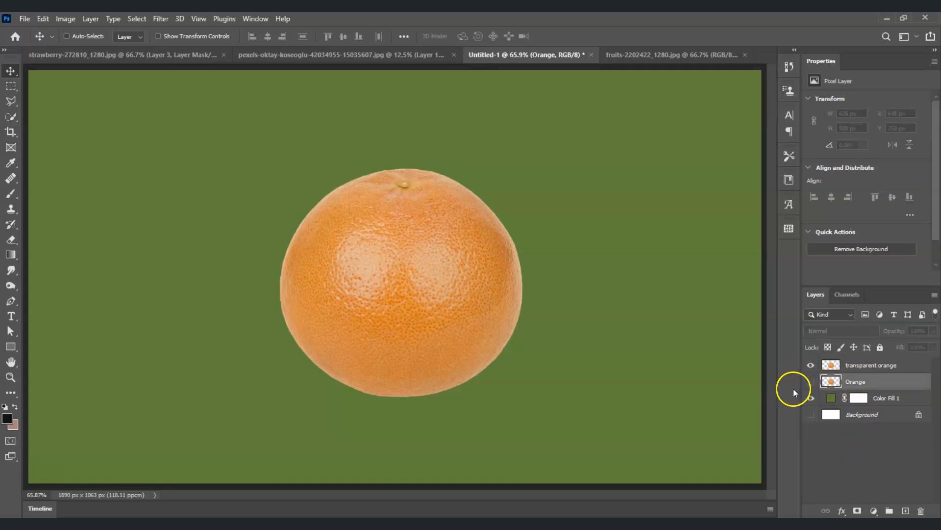
- Desaturate the transparent orange layer and set its blend mode to Screen
left_click(875, 367)
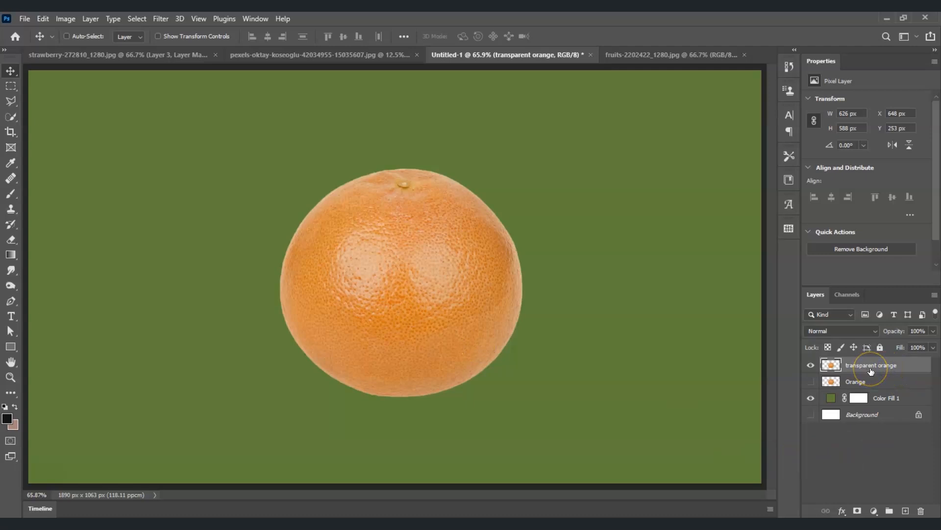
left_click(66, 20)
double_click(67, 19)
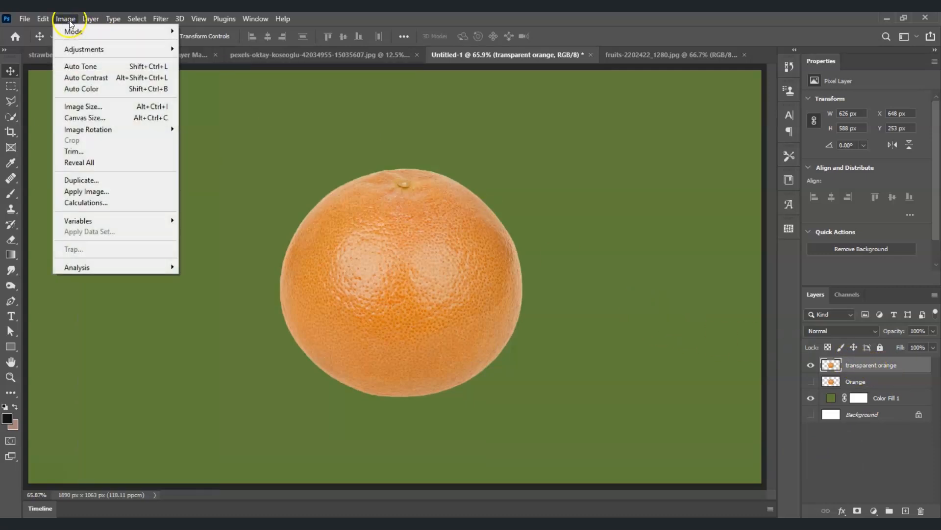
mouse_move(86, 49)
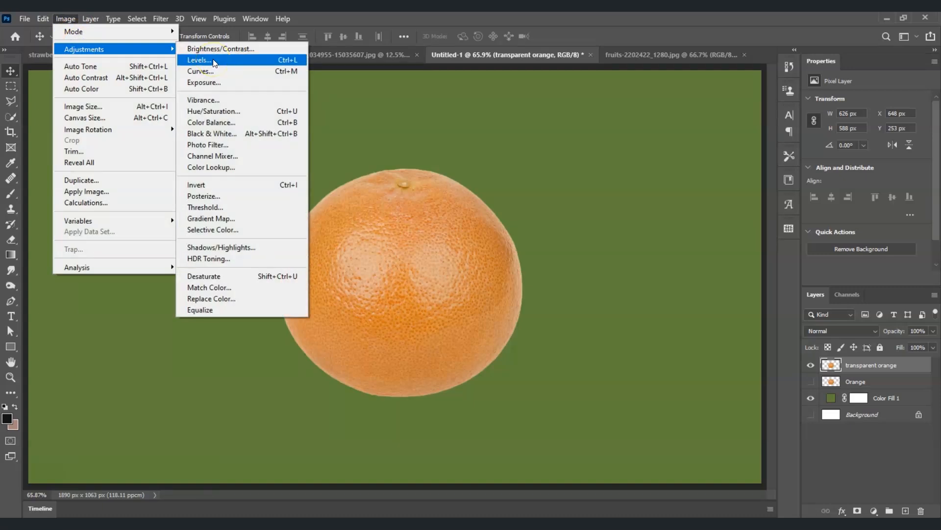
left_click(240, 276)
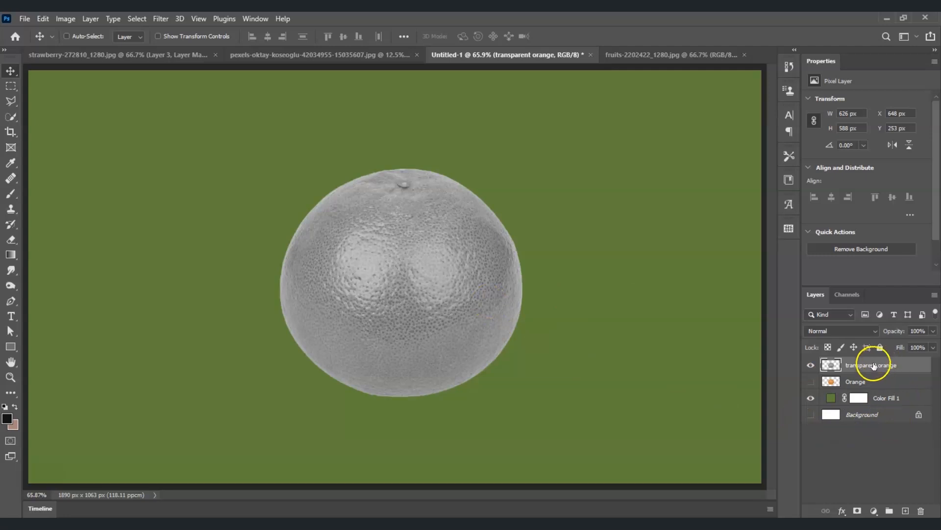
left_click(875, 330)
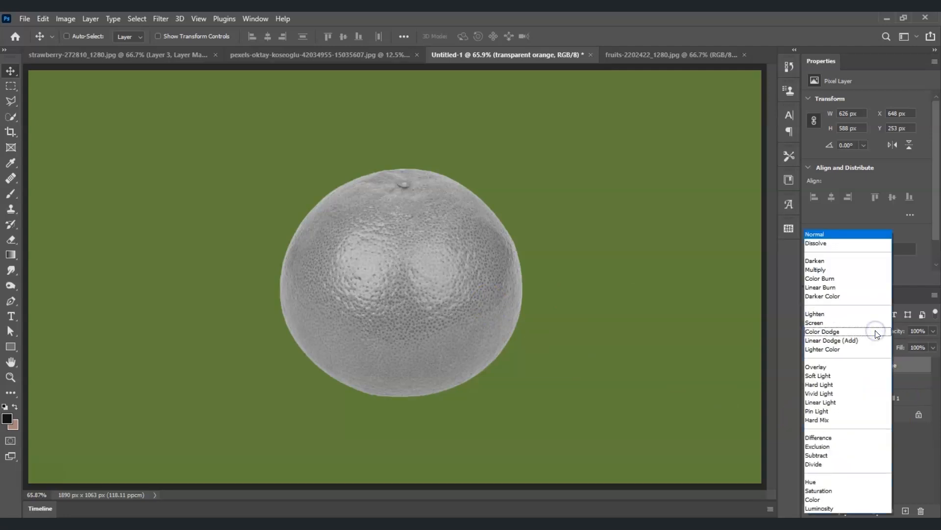
left_click(853, 323)
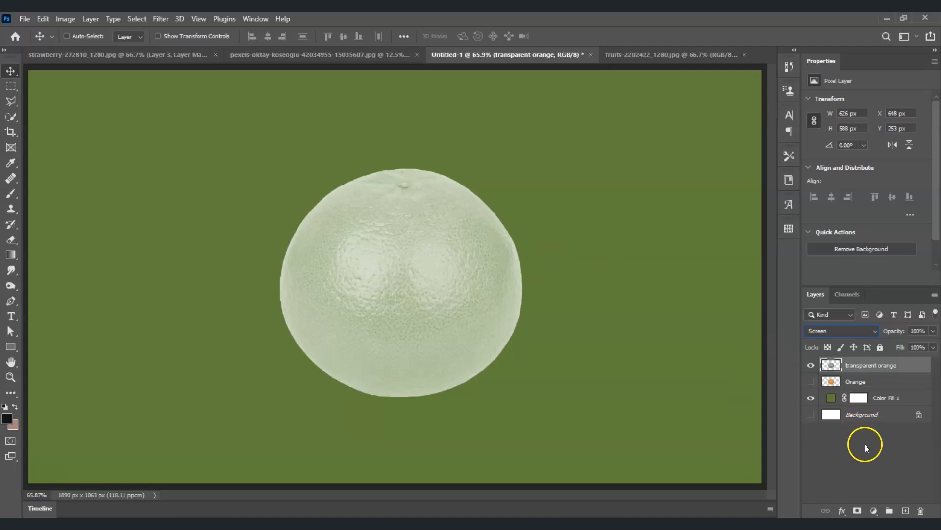
- Apply Levels to the transparent orange layer with input values 149, 1.28 and 215
left_click(885, 365)
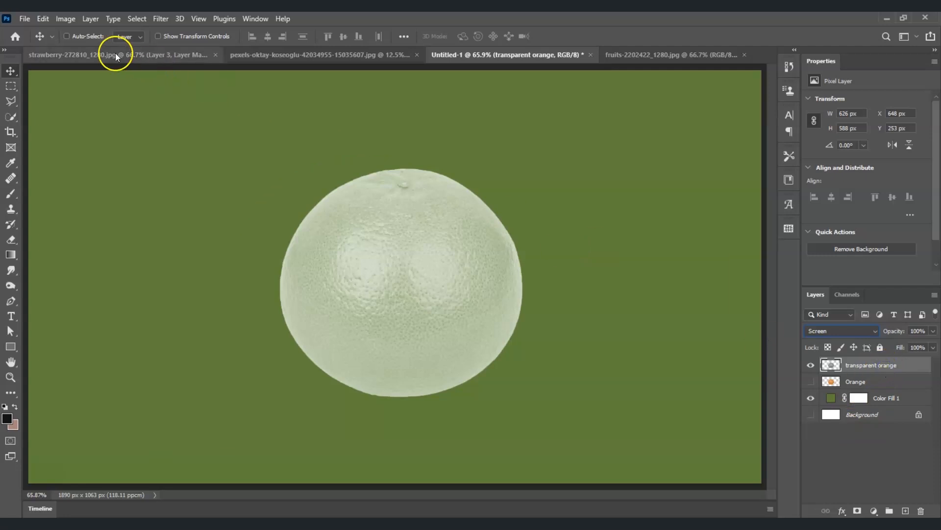
left_click(65, 19)
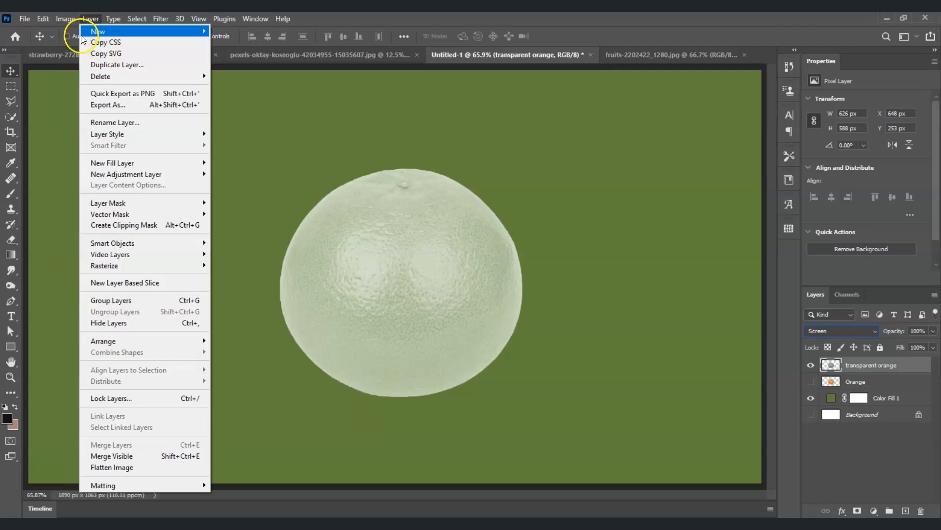
mouse_move(82, 51)
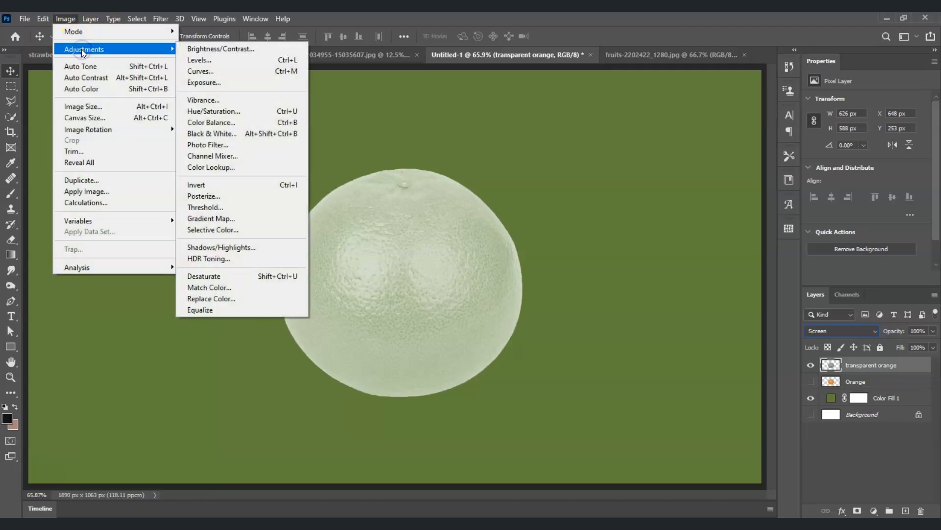
left_click(252, 59)
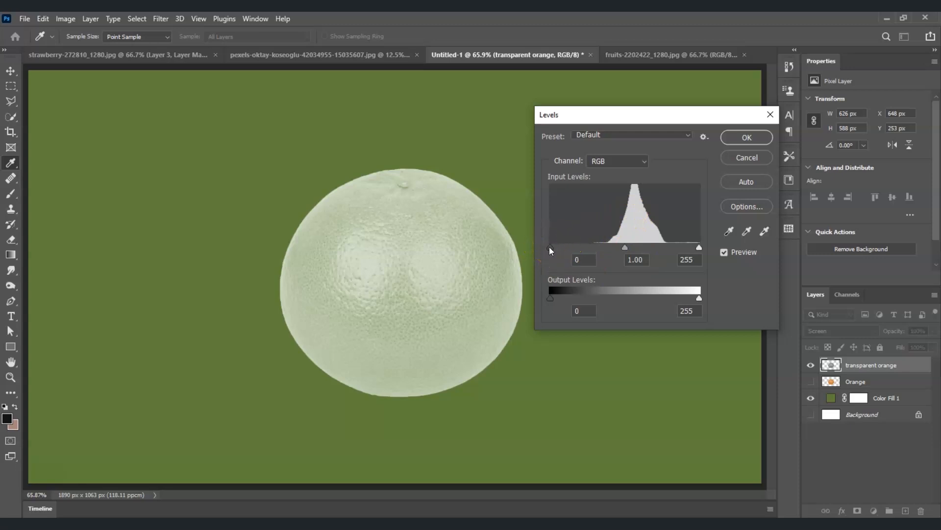
left_click_drag(550, 248, 676, 251)
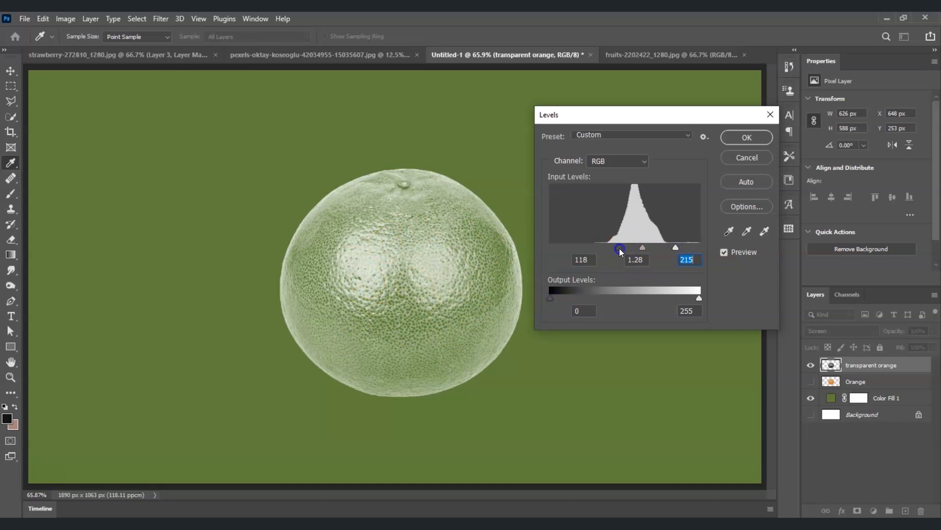
left_click_drag(627, 252, 633, 252)
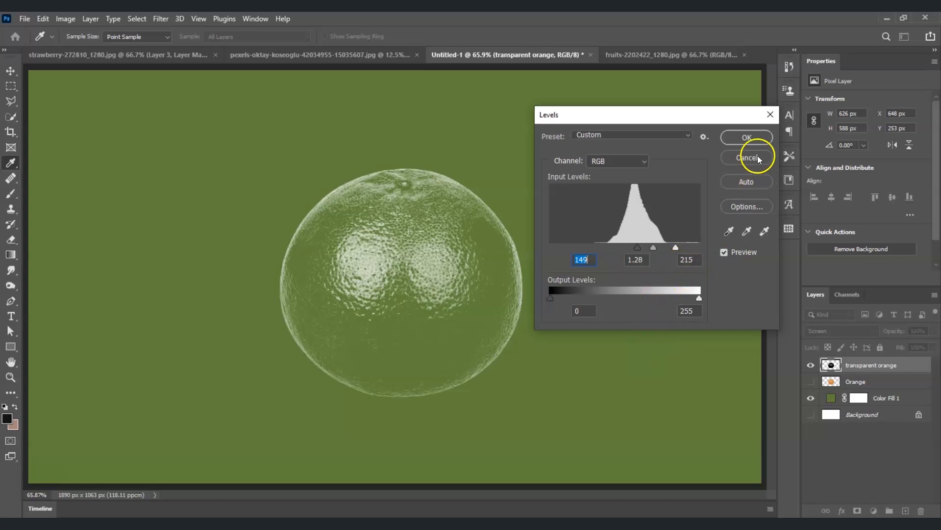
left_click(760, 137)
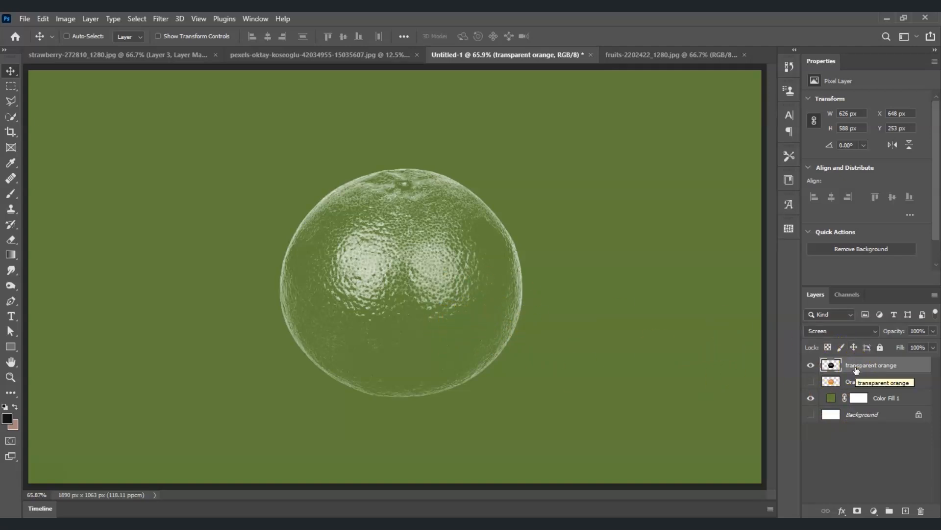
- Add a layer mask to the transparent orange layer and paint out its lower half in black with a 500 px Hard Round brush
left_click(858, 511)
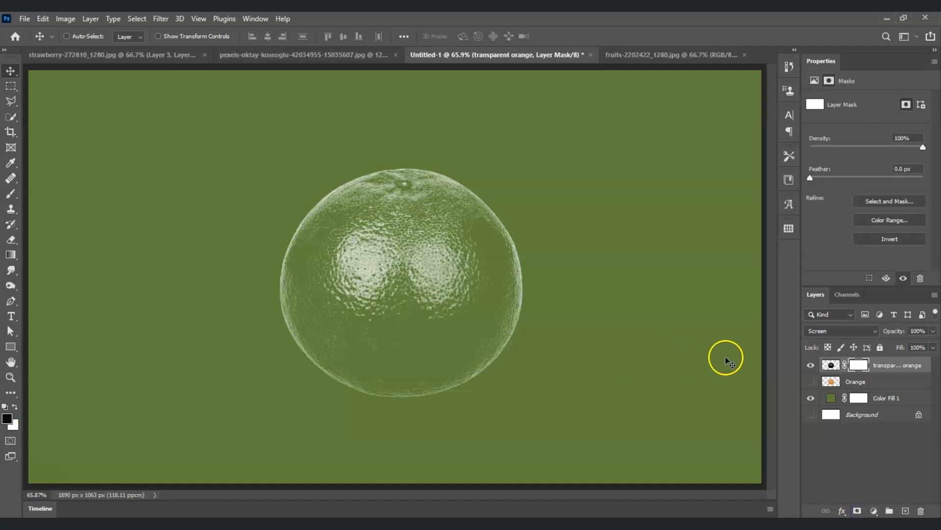
left_click(10, 196)
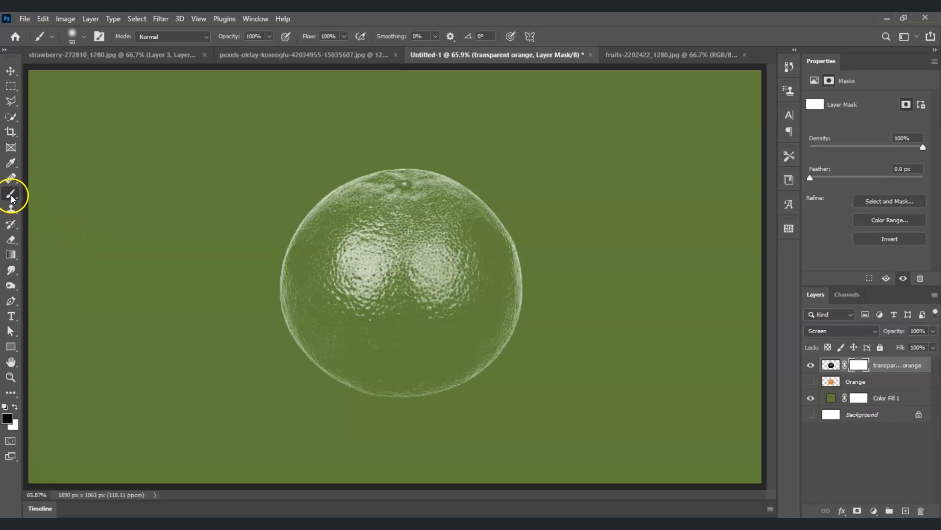
left_click(86, 39)
left_click_drag(129, 60, 85, 60)
type("500")
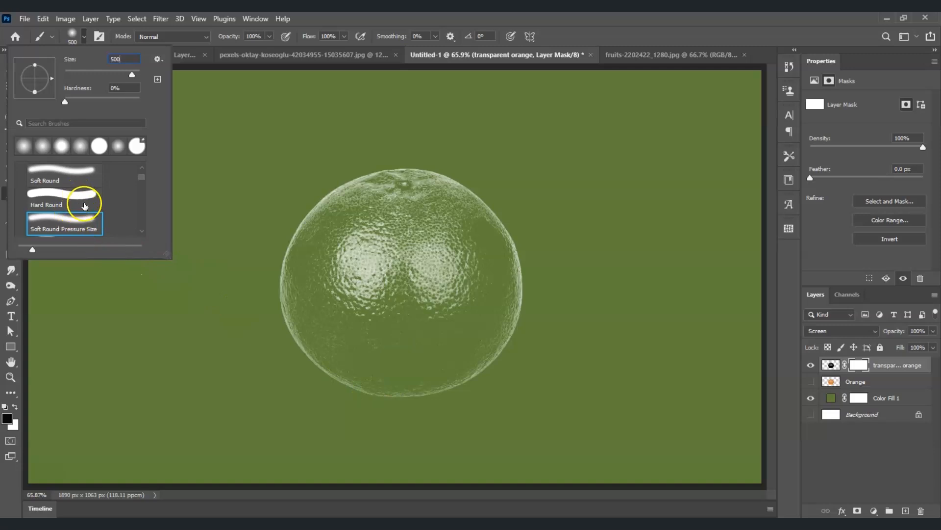
left_click(75, 205)
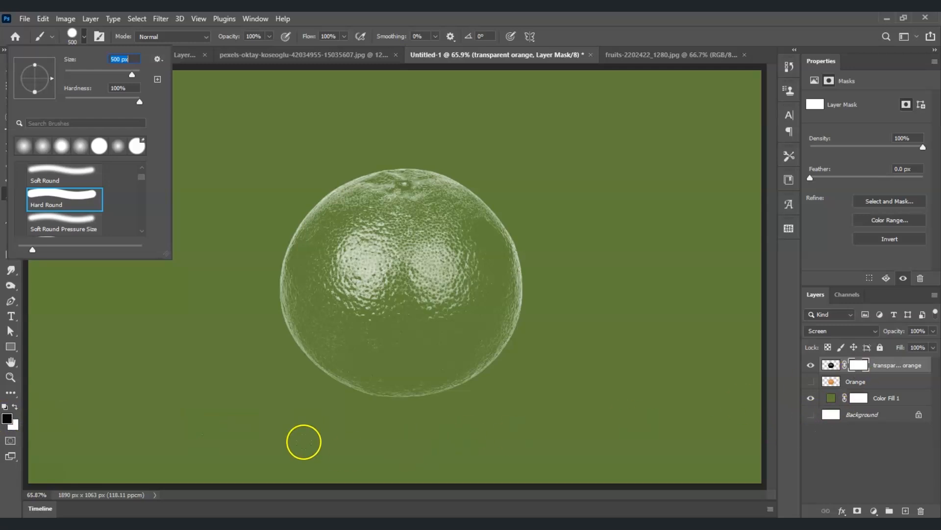
left_click(193, 385)
mouse_move(202, 386)
left_mouse_down()
mouse_move(292, 403)
mouse_move(533, 396)
mouse_move(402, 428)
mouse_move(301, 421)
mouse_move(243, 392)
mouse_move(384, 394)
mouse_move(598, 343)
mouse_move(561, 373)
mouse_move(252, 404)
mouse_move(230, 378)
left_mouse_up()
left_click(904, 473)
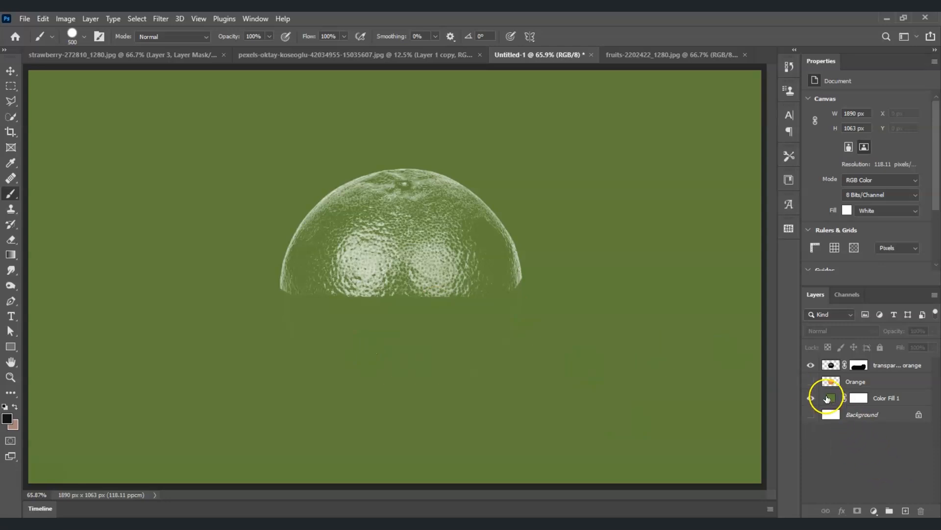
- Show the Orange layer and copy the transparent orange layer's mask onto it
left_click(810, 381)
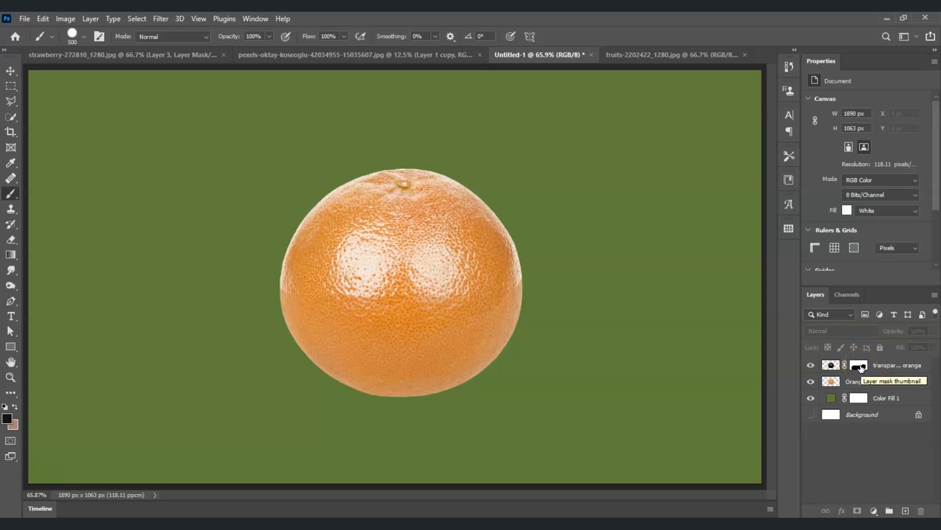
left_click(861, 367)
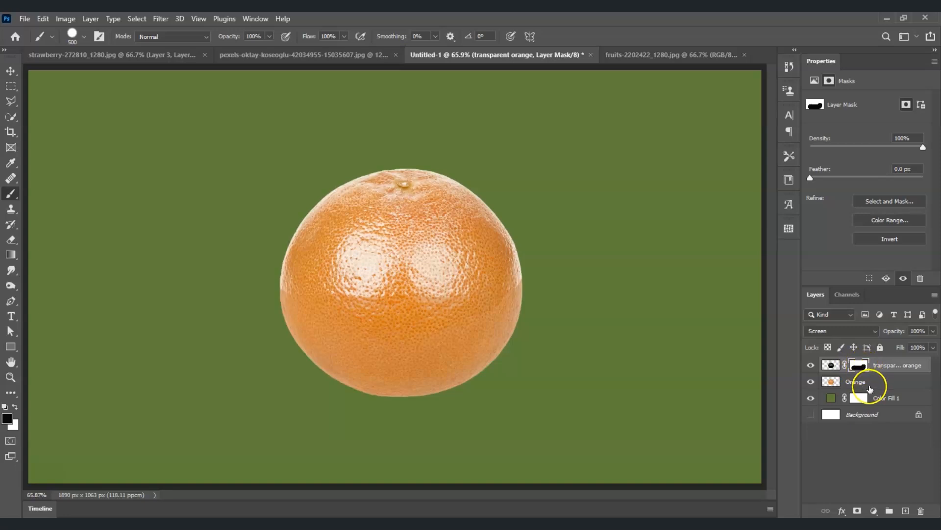
left_click(863, 369)
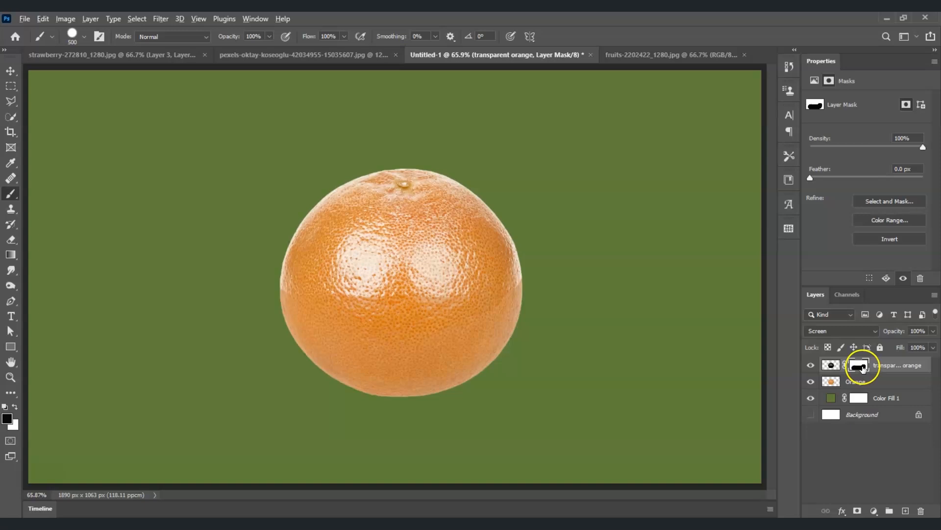
left_click_drag(863, 368, 866, 383)
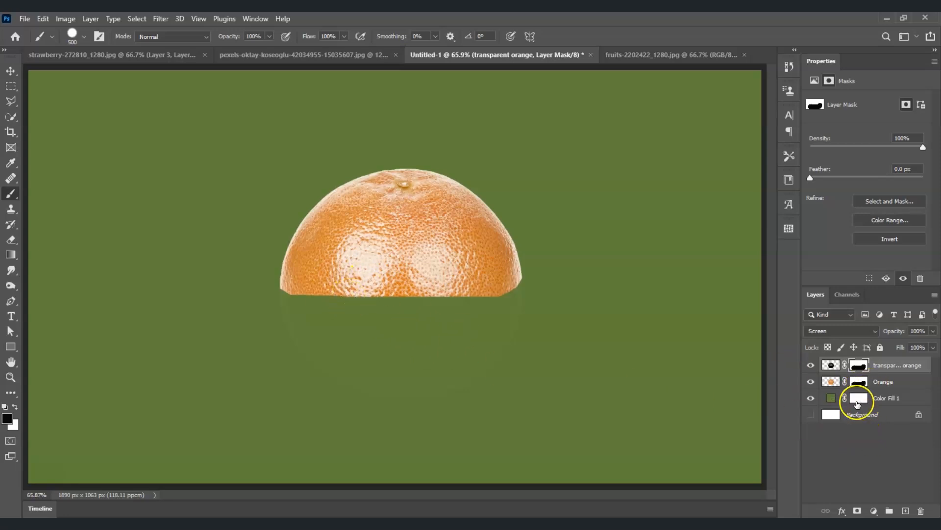
- Invert the Orange layer's mask so only the lower half of the fruit shows
left_click(857, 383)
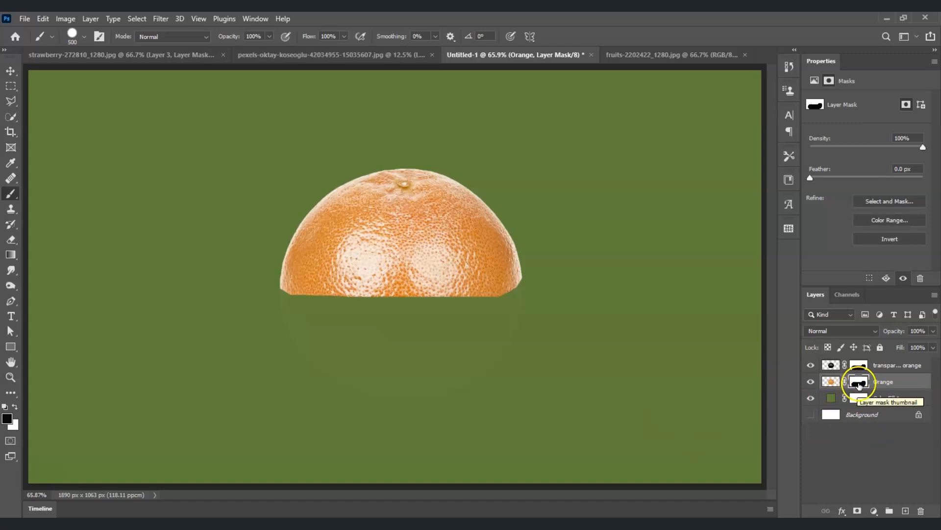
left_click(859, 384)
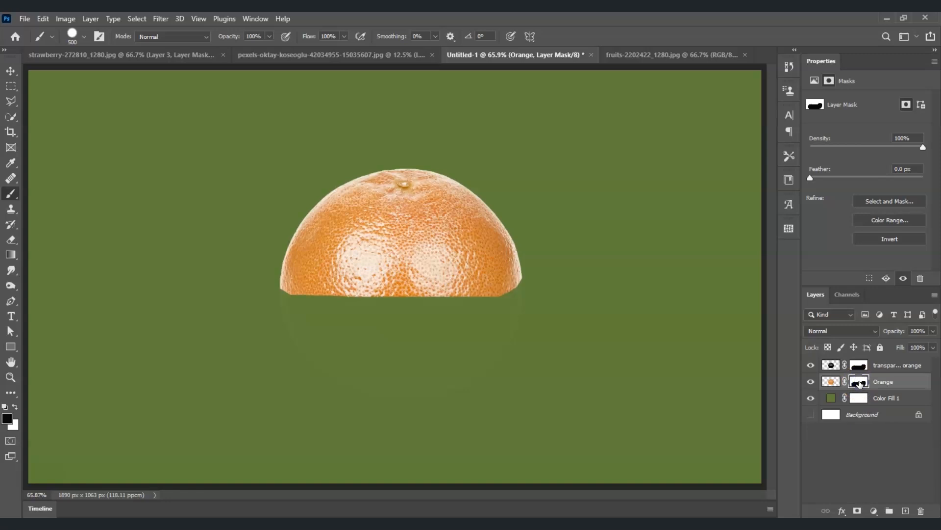
key("ctrl+i")
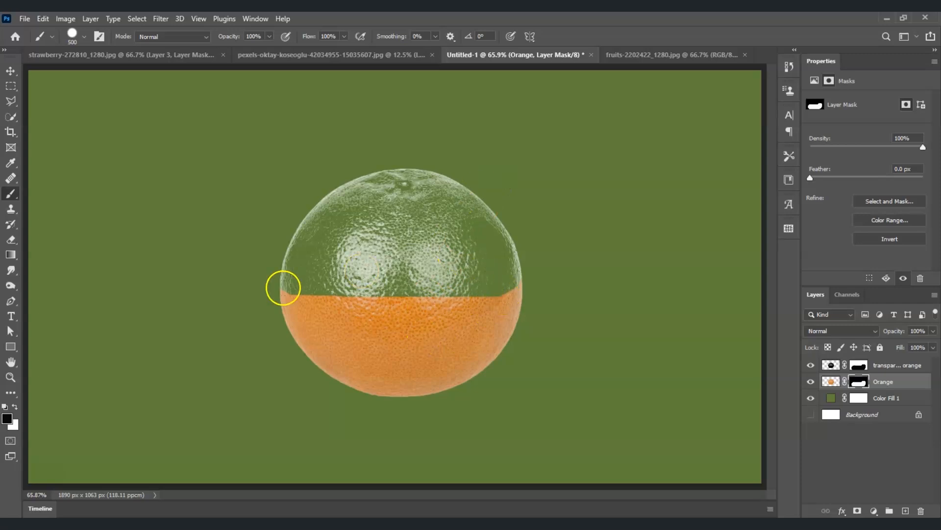
- In fruits-2202422_1280.jpg, select the cut face of the halved grapefruit with Quick Selection, leaving out its outer rind side
left_click(666, 55)
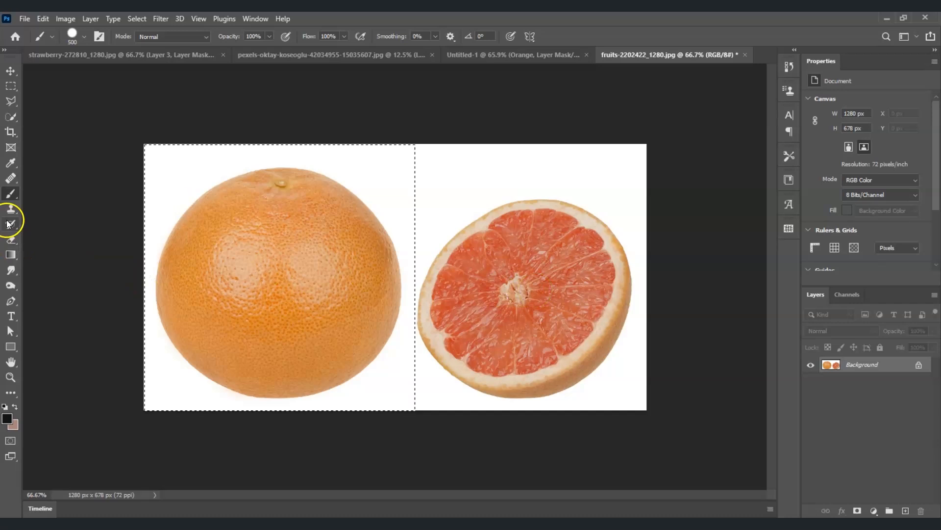
left_click(10, 117)
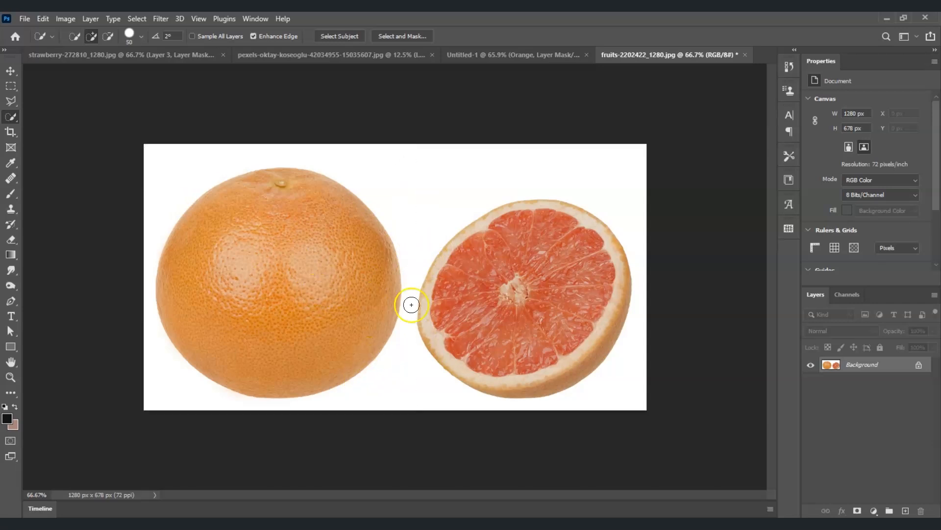
left_click(552, 273)
mouse_move(553, 272)
left_mouse_down()
mouse_move(579, 259)
mouse_move(583, 237)
mouse_move(535, 216)
mouse_move(496, 223)
mouse_move(450, 263)
mouse_move(434, 320)
mouse_move(450, 345)
mouse_move(498, 365)
left_mouse_up()
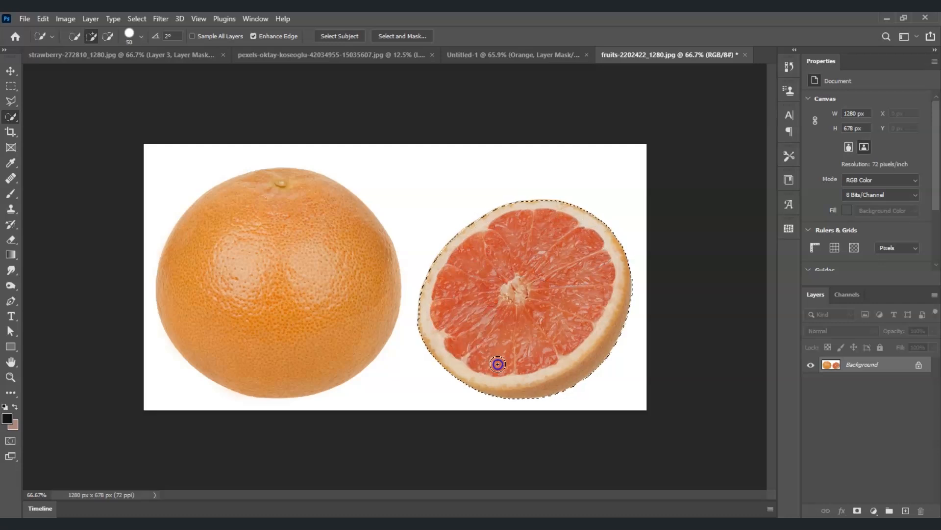
mouse_move(636, 288)
left_mouse_down()
mouse_move(623, 328)
mouse_move(485, 399)
left_mouse_up()
key("bracketleft")
key("bracketleft")
mouse_move(616, 297)
left_mouse_down()
mouse_move(559, 347)
mouse_move(500, 431)
mouse_move(494, 412)
left_mouse_up()
left_click_drag(508, 373, 509, 372)
- Bring the selected grapefruit face into Untitled-1 above the Orange layer and flip it horizontally
key("v")
left_click_drag(544, 284, 570, 317)
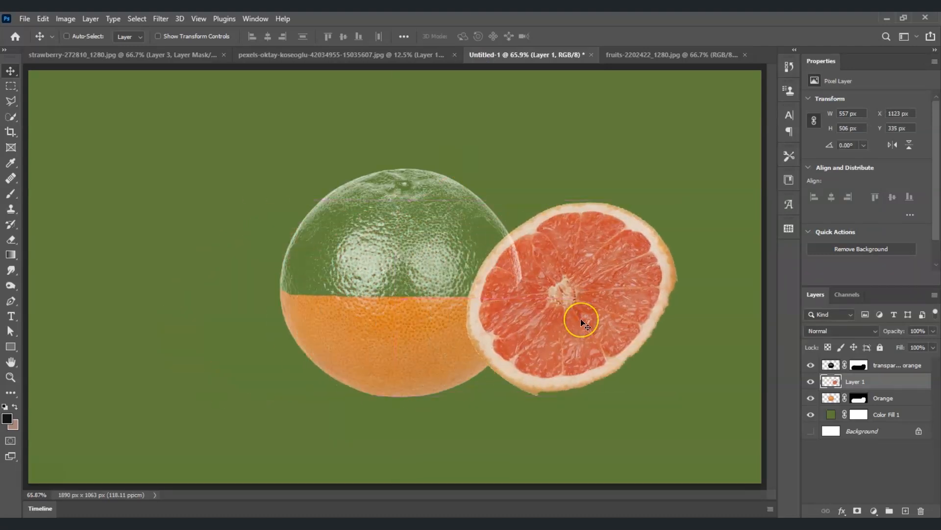
key("ctrl")
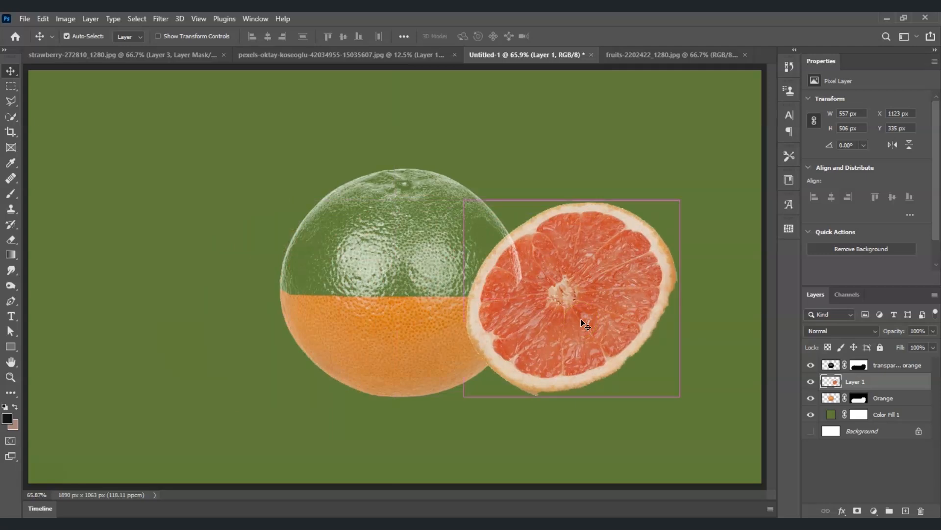
key("ctrl+t")
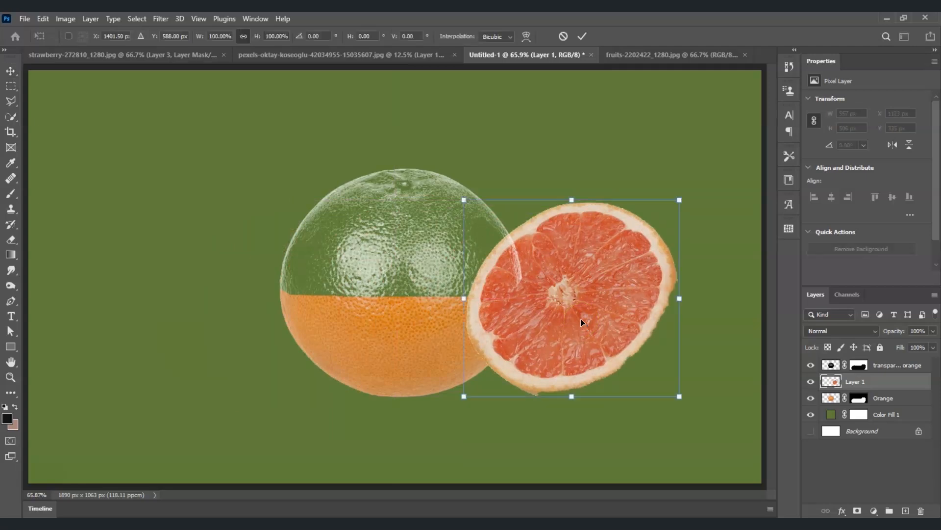
right_click(583, 275)
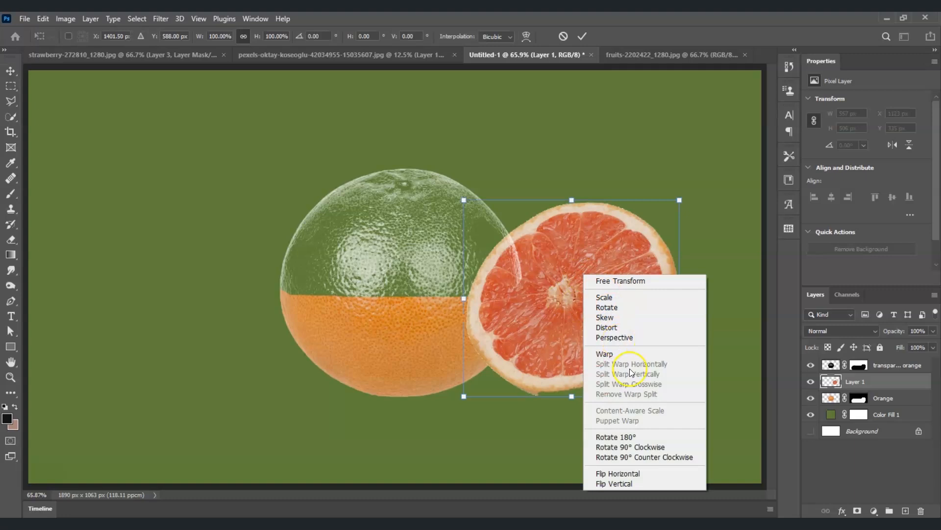
left_click(655, 473)
- Move the cut face over the fruit and flatten it with a perspective transform into a wide ellipse along the cut line
left_click_drag(608, 338, 423, 331)
right_click(434, 330)
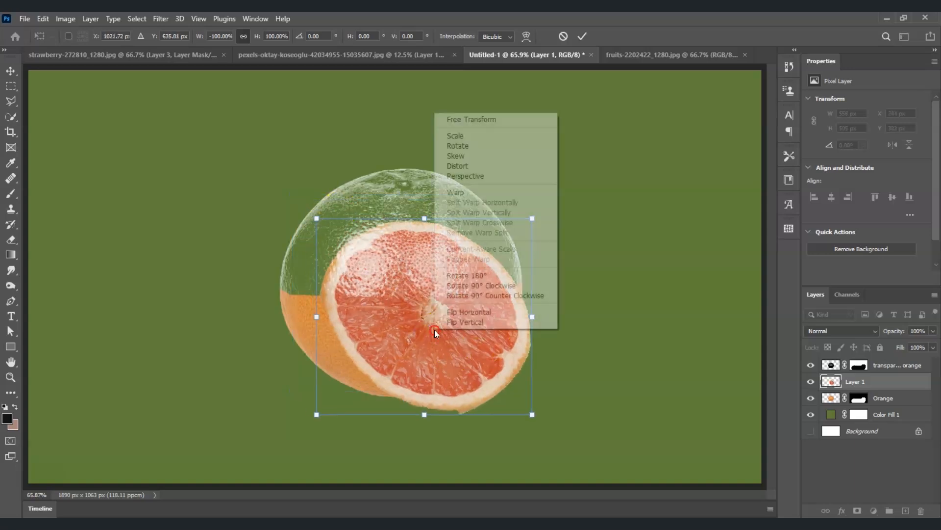
left_click(468, 177)
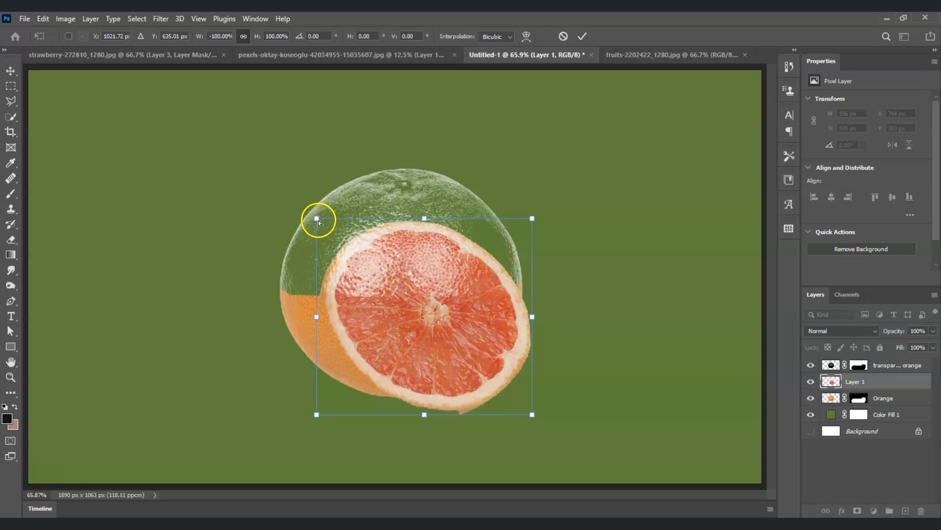
left_click_drag(319, 220, 302, 265)
left_click_drag(532, 218, 499, 269)
left_click_drag(317, 370, 256, 352)
left_click_drag(592, 361, 560, 352)
left_click_drag(456, 301, 427, 304)
mouse_move(557, 330)
left_mouse_down()
mouse_move(551, 317)
mouse_move(553, 325)
left_mouse_up()
left_click_drag(239, 342, 237, 331)
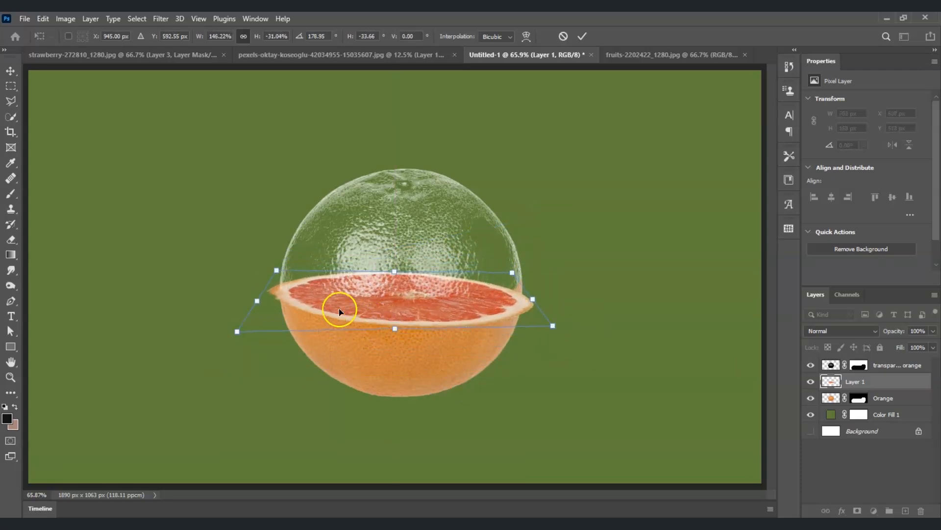
- Reposition, narrow and slightly rotate the flattened cut face to fit the fruit's edges, and apply the transform
left_click_drag(358, 308, 366, 300)
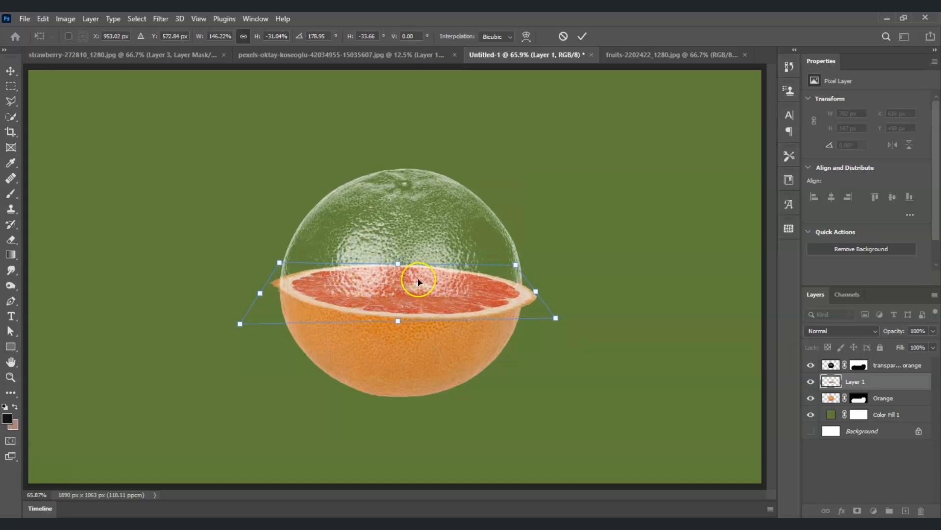
left_click_drag(260, 293, 295, 296)
left_click(380, 295)
left_click(464, 297)
left_click_drag(534, 295, 522, 294)
left_click_drag(500, 309, 500, 307)
left_click_drag(405, 253, 402, 253)
left_click_drag(270, 303, 272, 303)
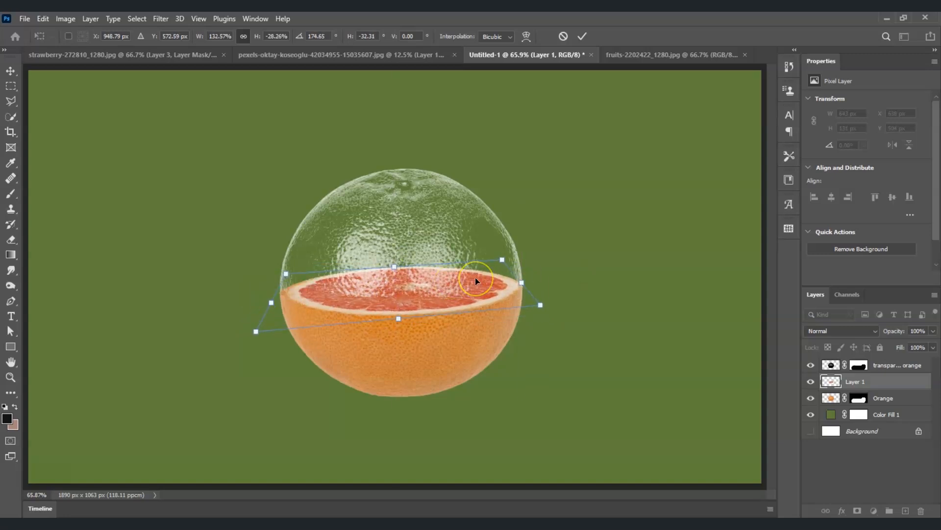
key("Return")
- Group the transparent orange, Layer 1 and Orange layers, and toggle the group's visibility to check its contents
key("z")
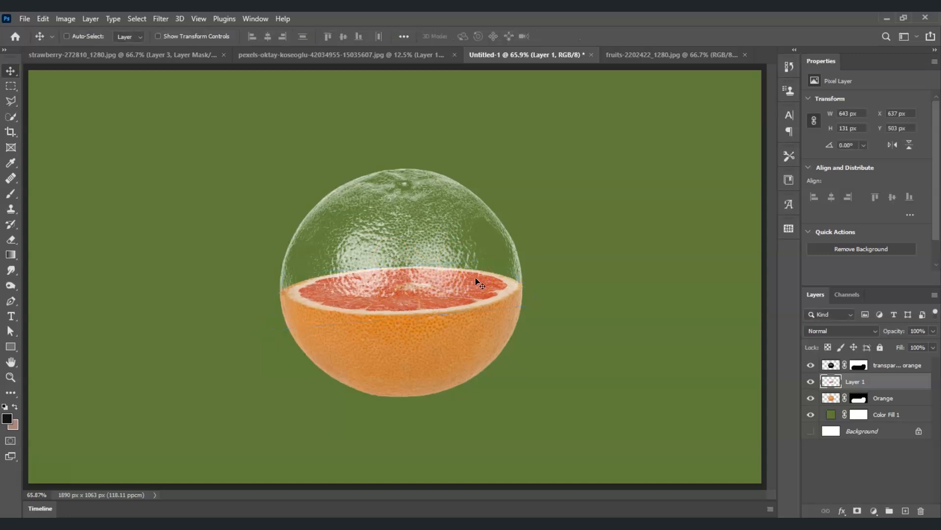
left_click_drag(475, 277, 514, 295)
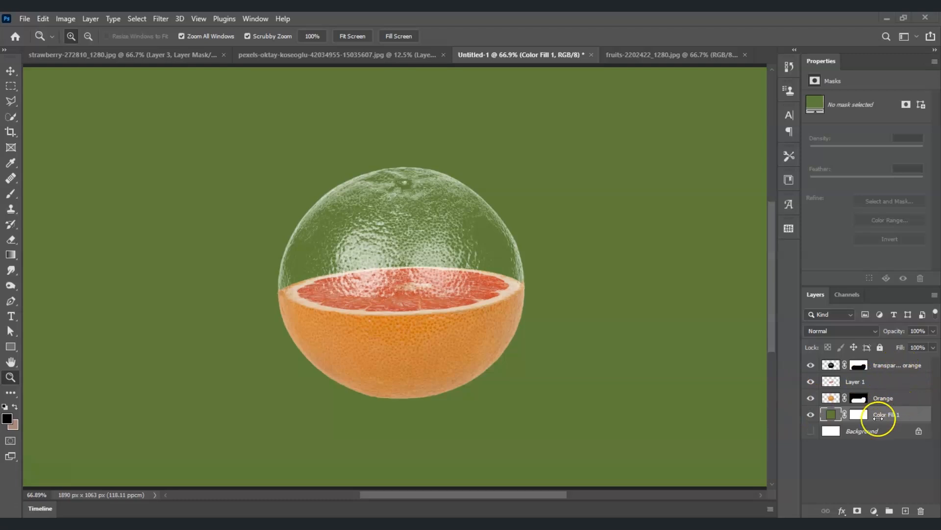
left_click(898, 369)
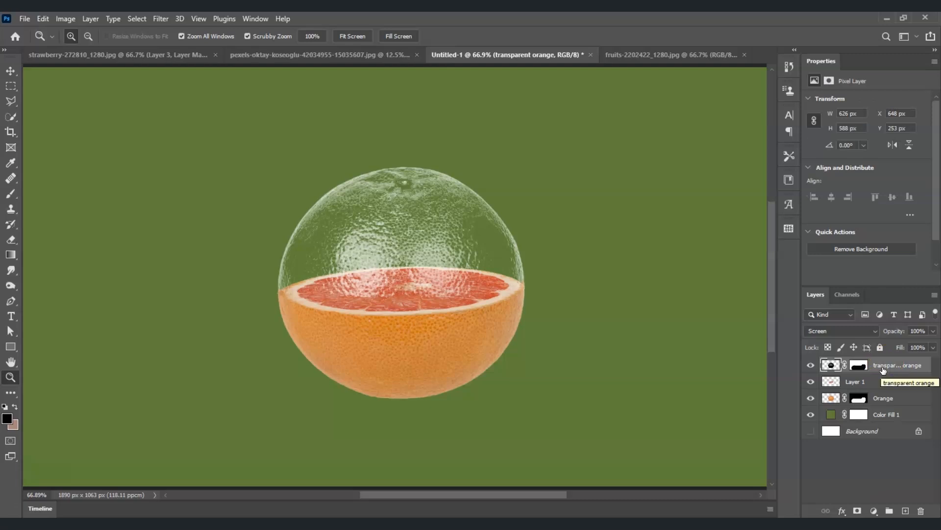
left_click(890, 384)
left_click(890, 384, "shift")
left_click(888, 402, "shift")
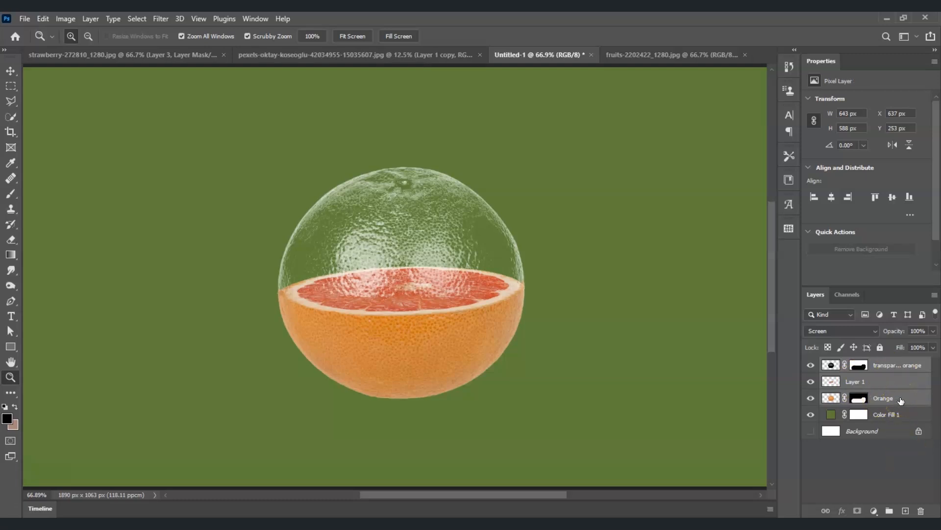
key("ctrl+g")
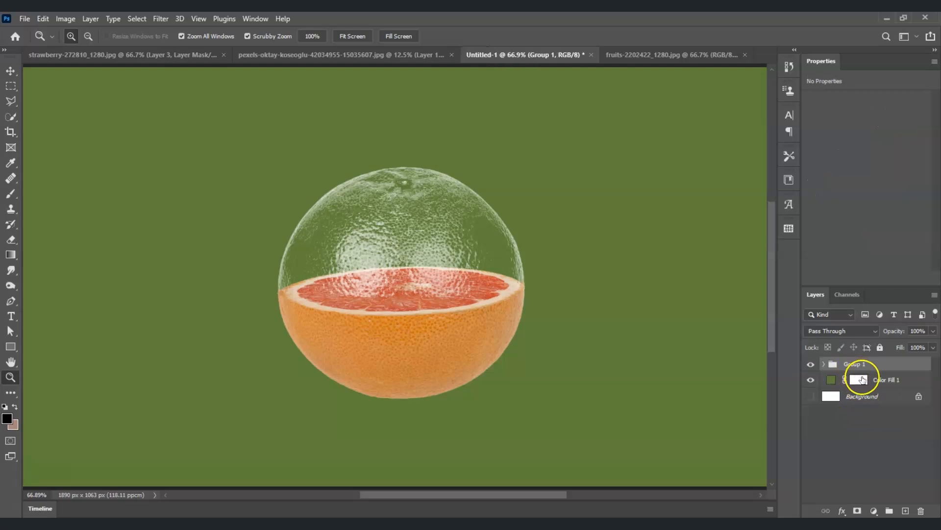
left_click(812, 368)
left_click(811, 369)
left_click(811, 368)
left_click(811, 368)
- Add a new layer above Group 1 and name it shadow
left_click(833, 370)
left_click(906, 511)
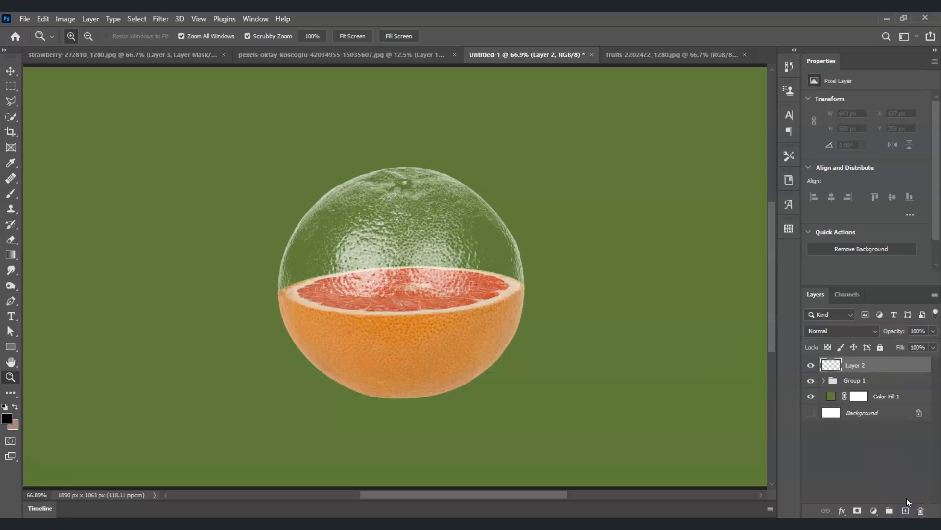
double_click(862, 364)
key("Return")
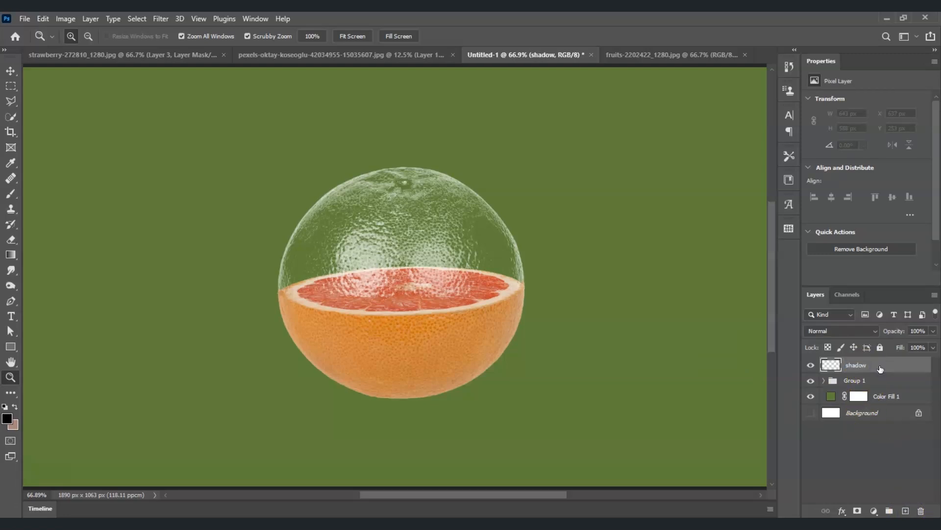
- Stamp one black dab on the shadow layer with the 500 px Soft Round brush, and move the layer below Group 1
left_click(853, 364)
left_click(8, 196)
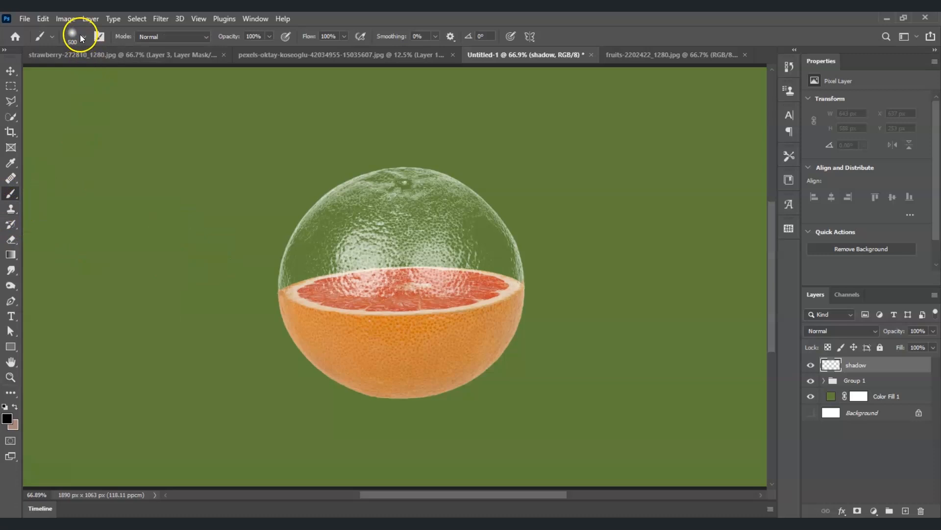
left_click(85, 35)
left_click(77, 179)
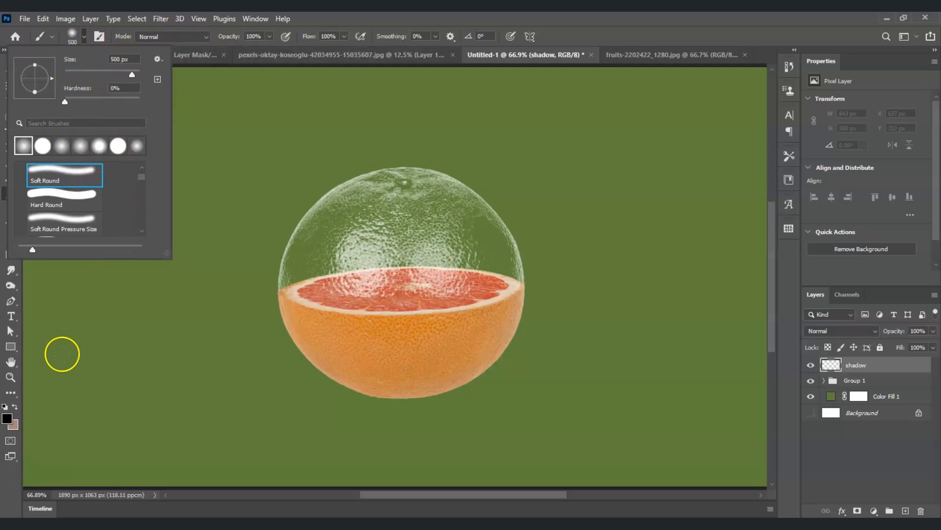
left_click(5, 421)
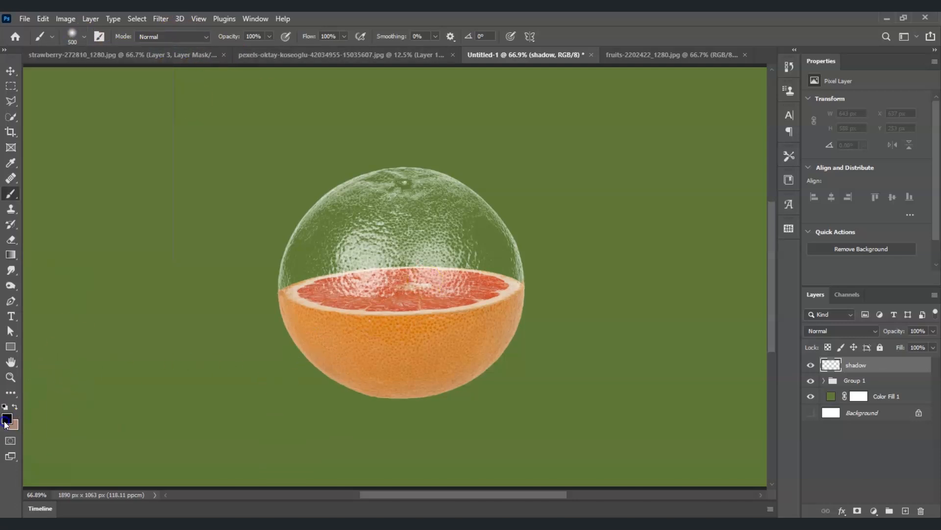
left_click(6, 422)
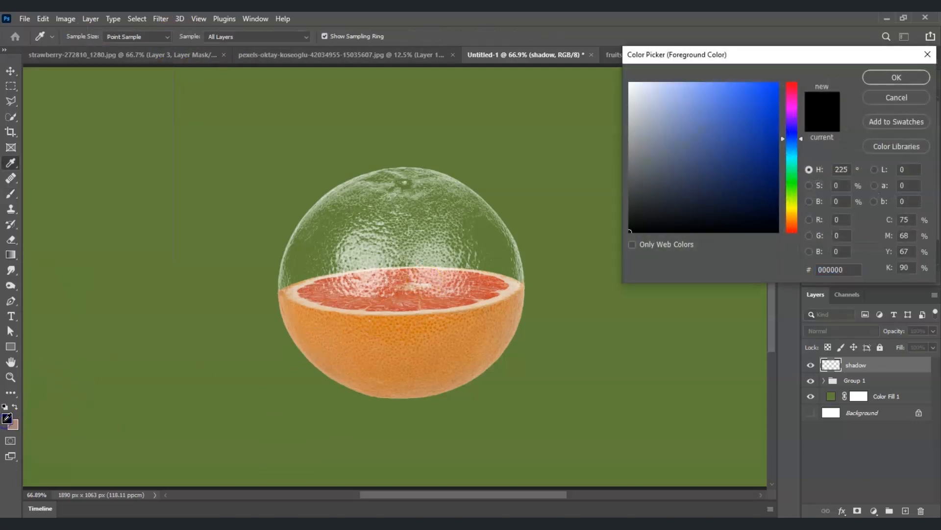
left_click(896, 78)
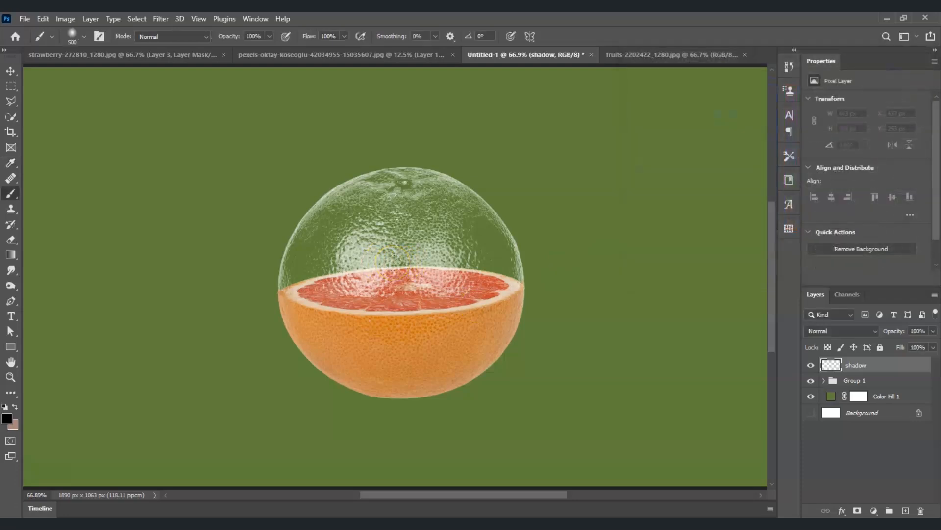
left_click(391, 262)
left_click_drag(861, 367, 866, 372)
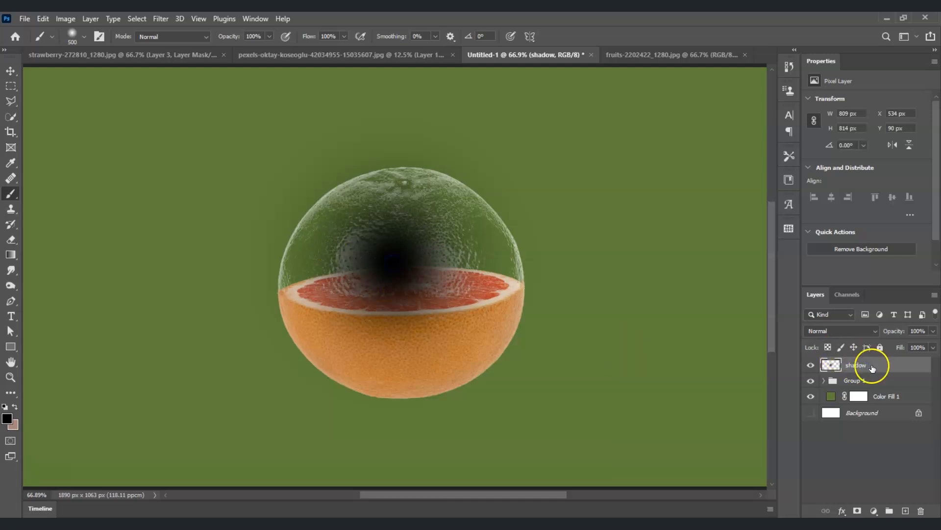
left_click_drag(863, 371, 864, 388)
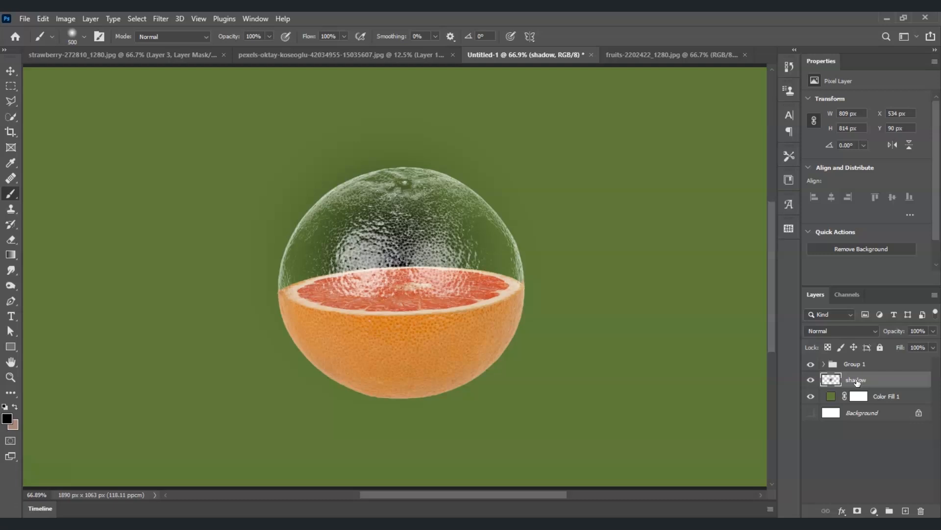
- Move the black dab down to the fruit's base and flatten it with a perspective transform into a wide shadow about 803 × 176 px
key("ctrl+t")
left_click_drag(421, 252, 426, 329)
right_click(323, 273)
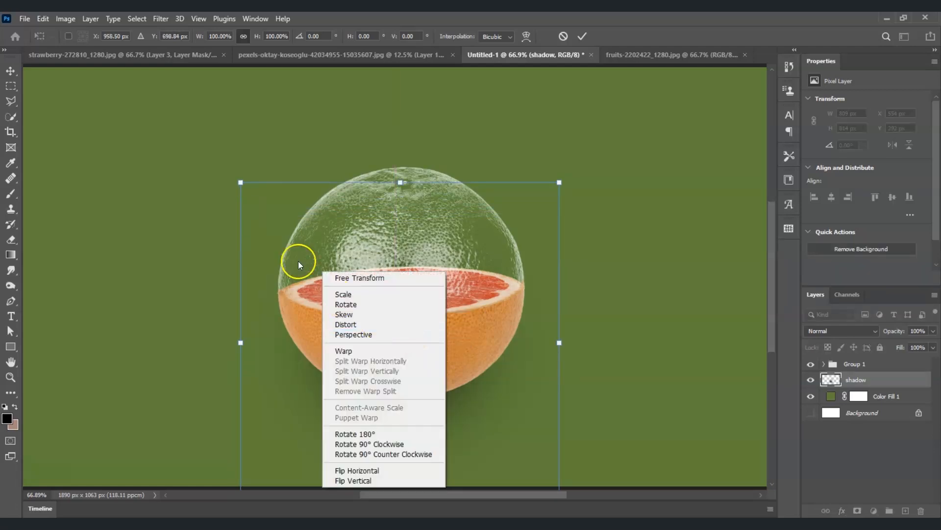
left_click(382, 332)
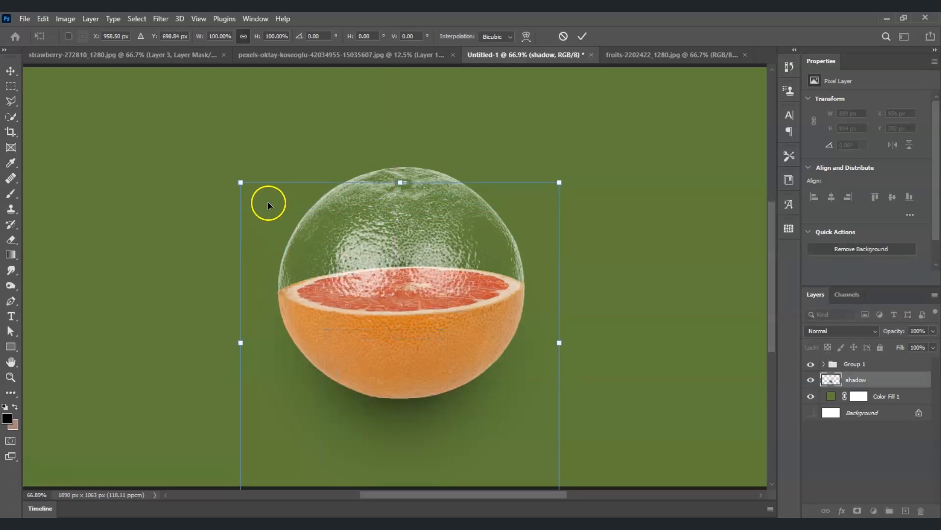
left_click_drag(240, 183, 249, 310)
left_click_drag(559, 184, 557, 309)
left_click_drag(398, 344, 401, 403)
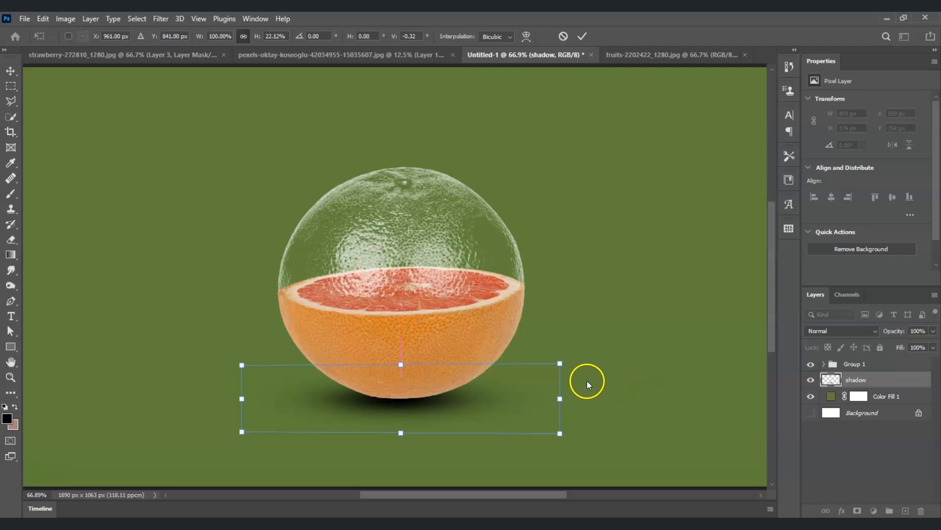
key("Return")
key("b")
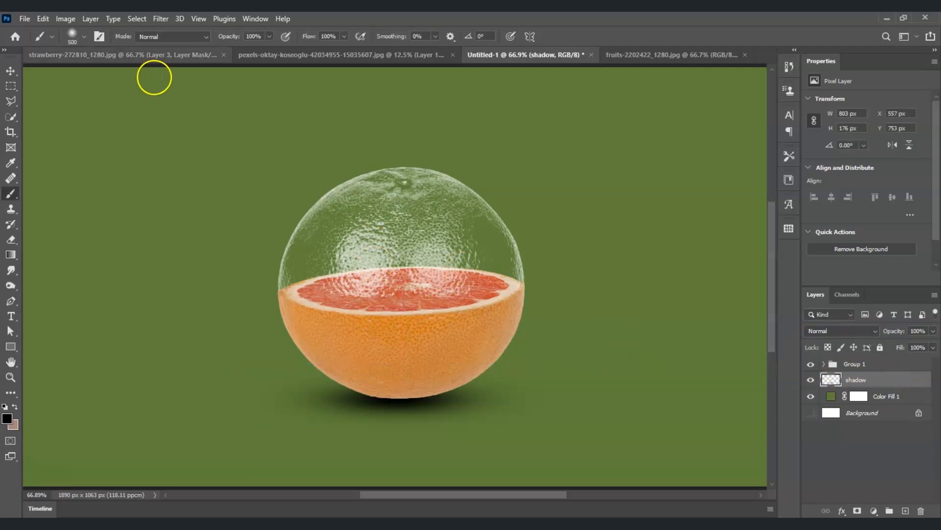
- Soften the shadow with a Gaussian Blur of 20 pixels radius and deselect the layer
left_click(158, 19)
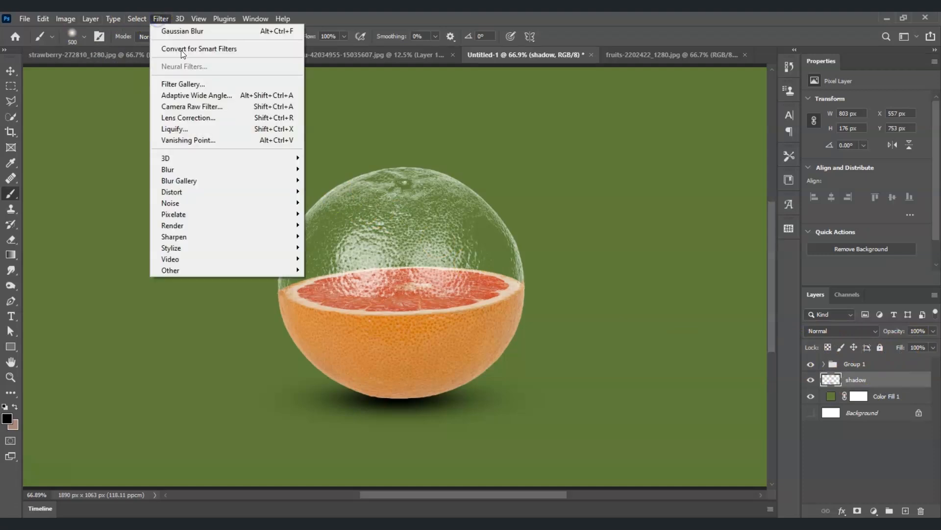
mouse_move(222, 172)
left_click(324, 213)
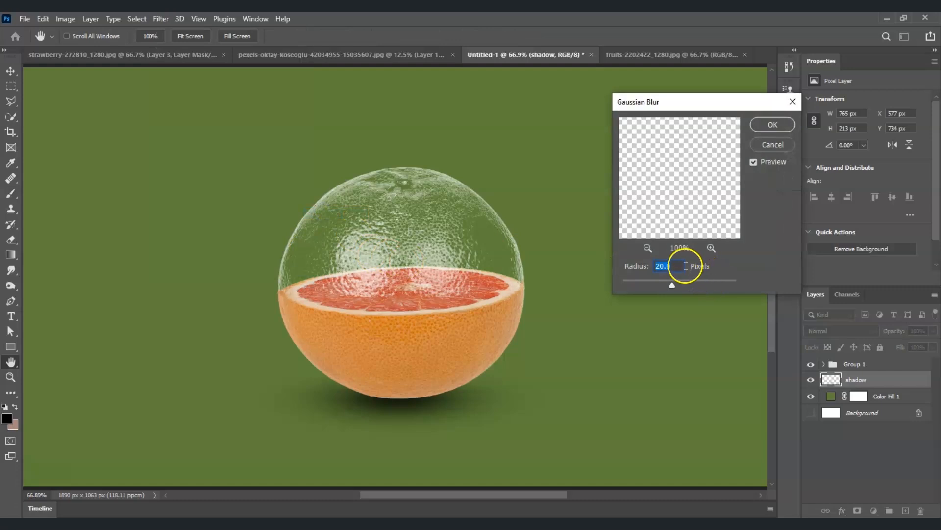
left_click(773, 125)
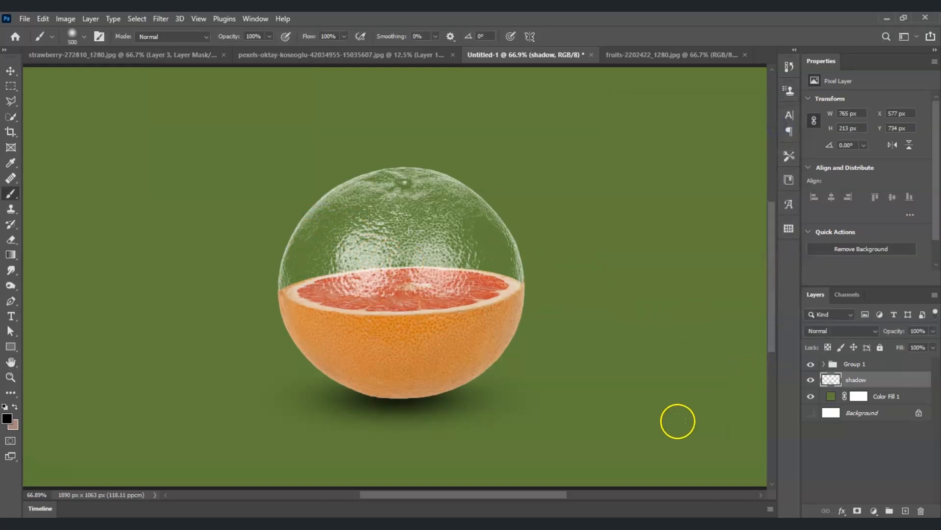
left_click(866, 475)
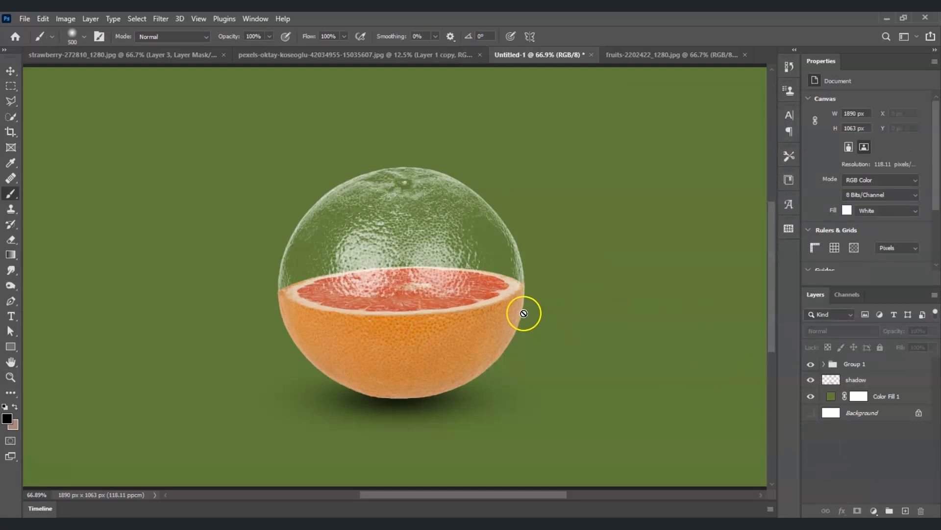
left_click(468, 253)
- Change the Color Fill 1 background to light green, #b9cba2
left_click(839, 395)
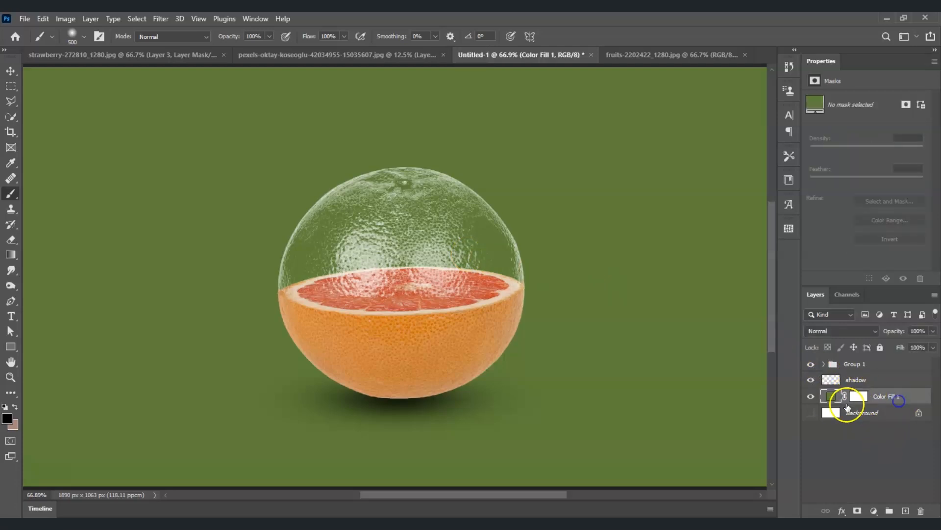
double_click(831, 396)
mouse_move(709, 173)
left_mouse_down()
mouse_move(708, 191)
mouse_move(672, 115)
mouse_move(659, 112)
left_mouse_up()
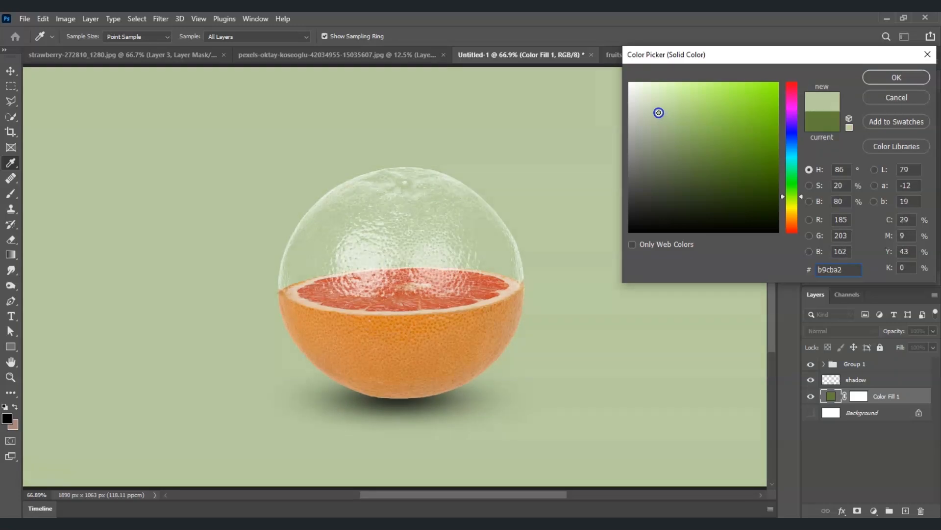
left_click(894, 78)
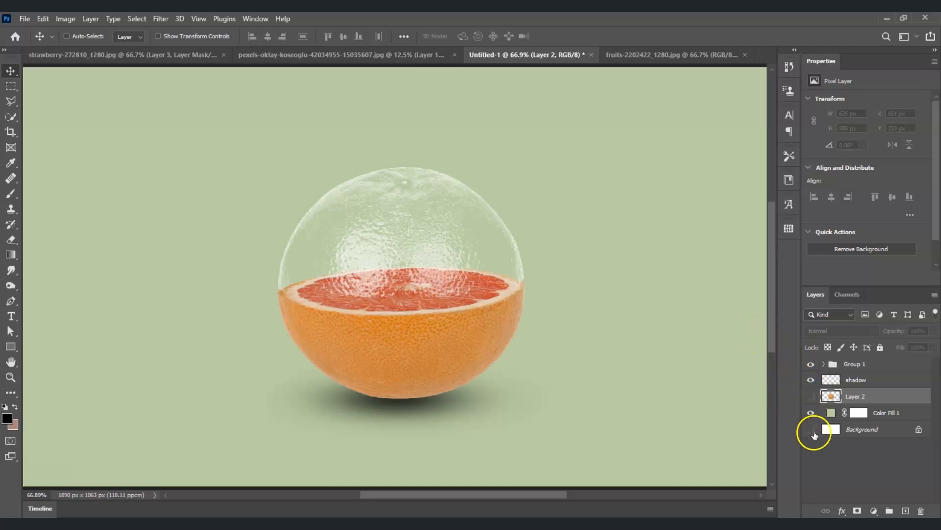
- Compare the composite with the original whole fruit on Layer 2 by switching layer visibility, then restore the composite view
left_click_drag(811, 365, 812, 394)
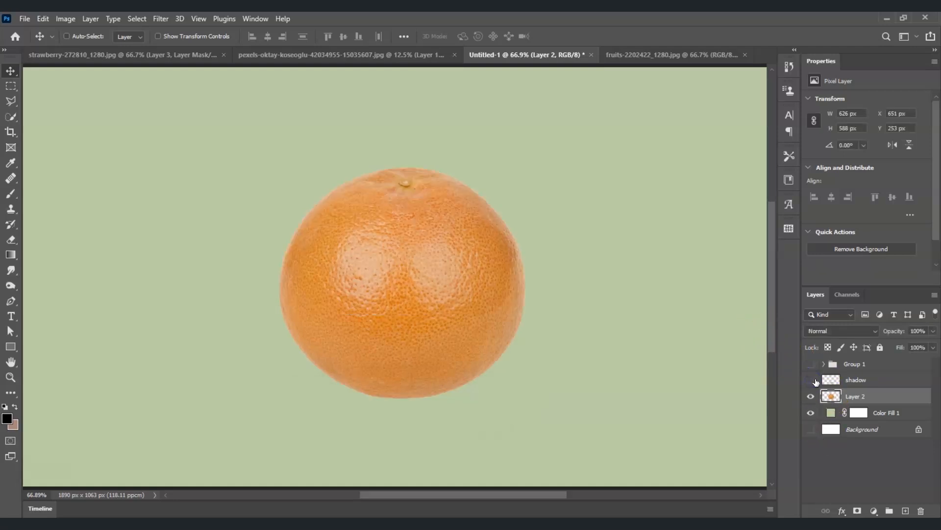
key("ctrl+z")
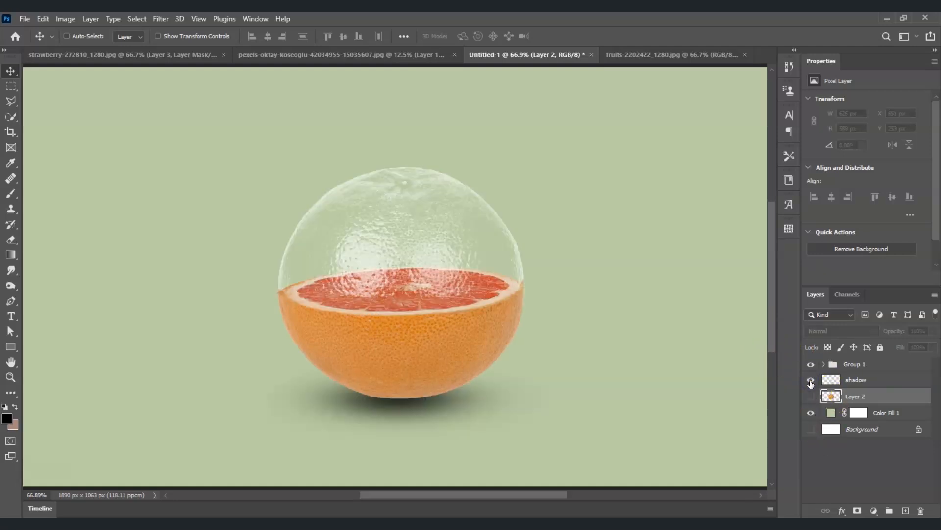